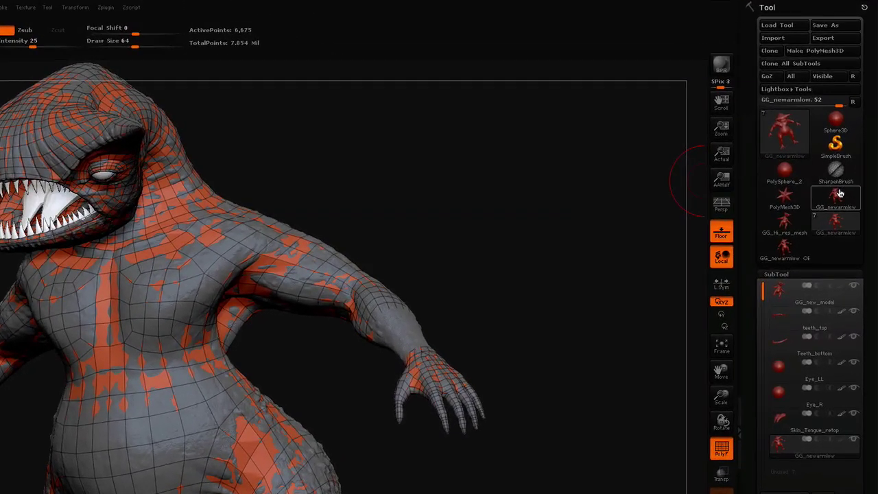
# - Examine the GG_newarmlow, GG_Hi_res_mesh and GG_newarmlow OBJ models one after another
pyautogui.click(840, 194)
pyautogui.moveTo(790, 224)
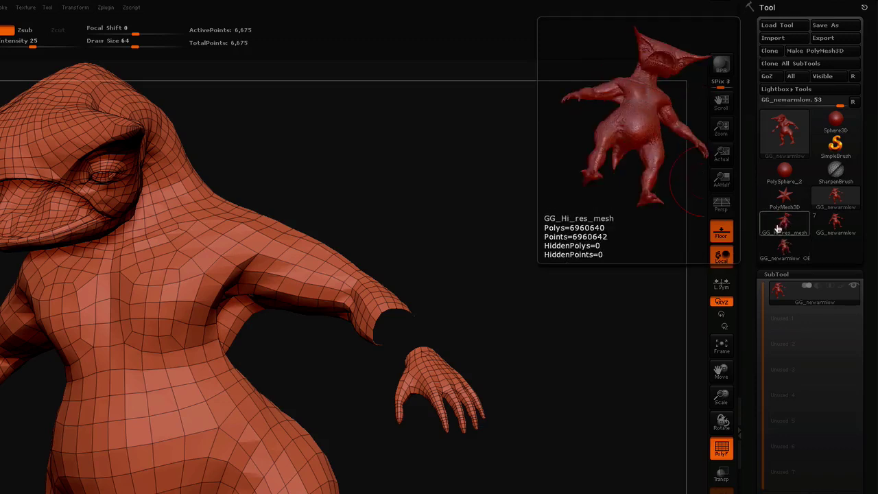
pyautogui.click(779, 228)
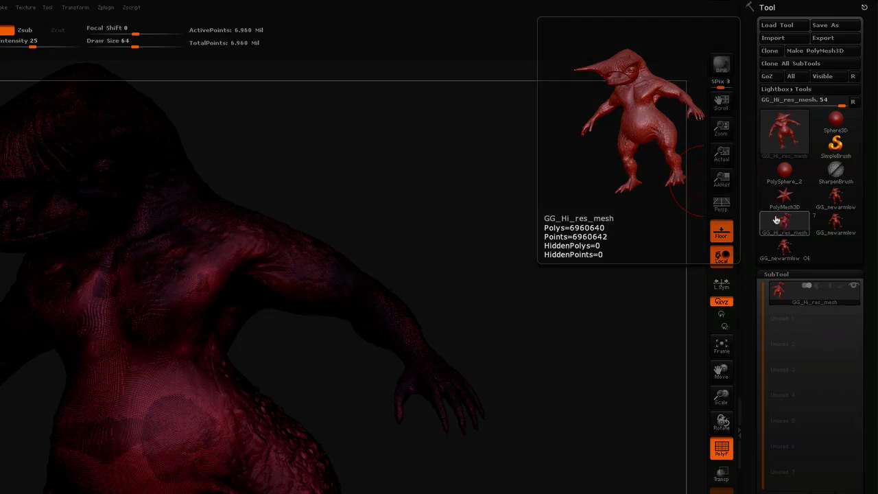
pyautogui.click(783, 253)
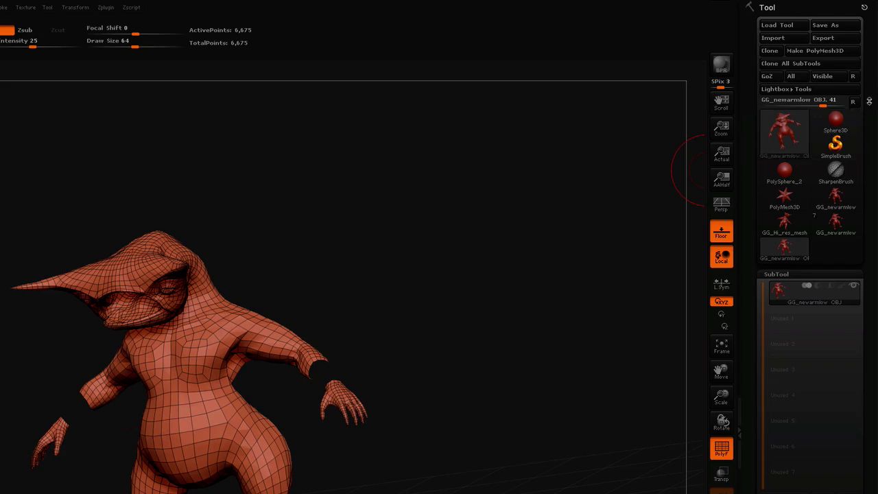
# - Make a ZSphere the active tool
pyautogui.click(785, 131)
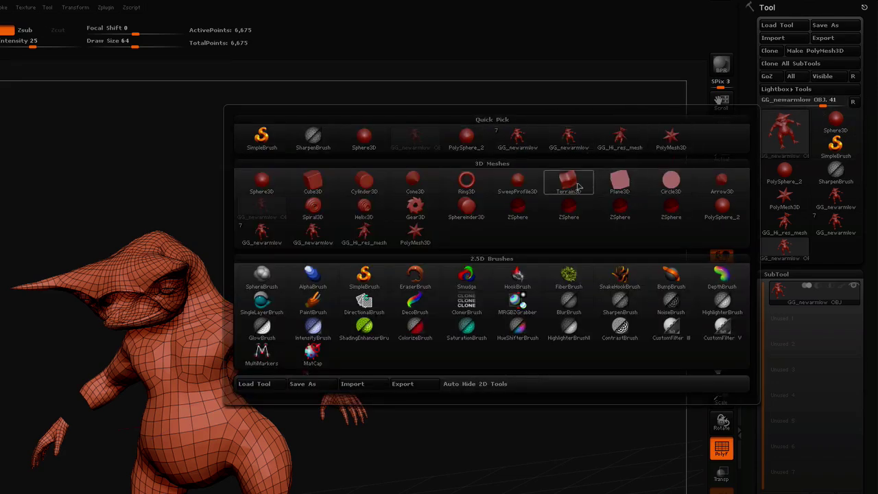
pyautogui.click(518, 210)
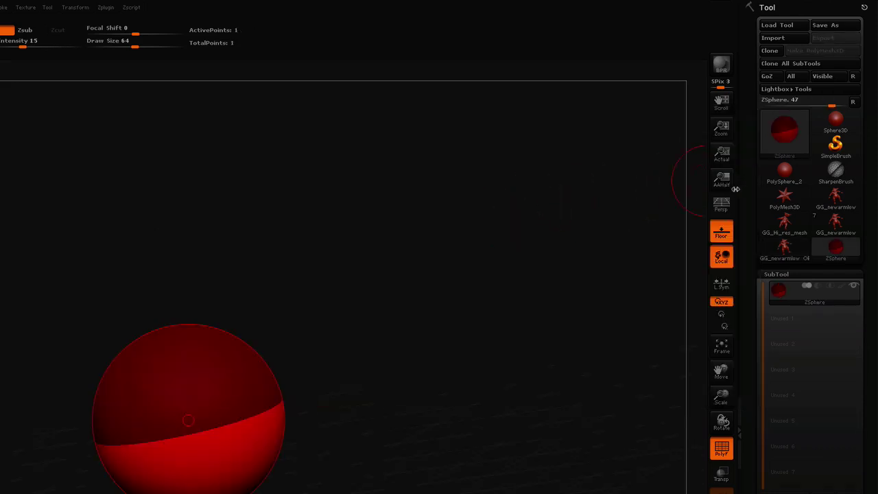
pyautogui.moveTo(748, 298); pyautogui.dragTo(772, 20)
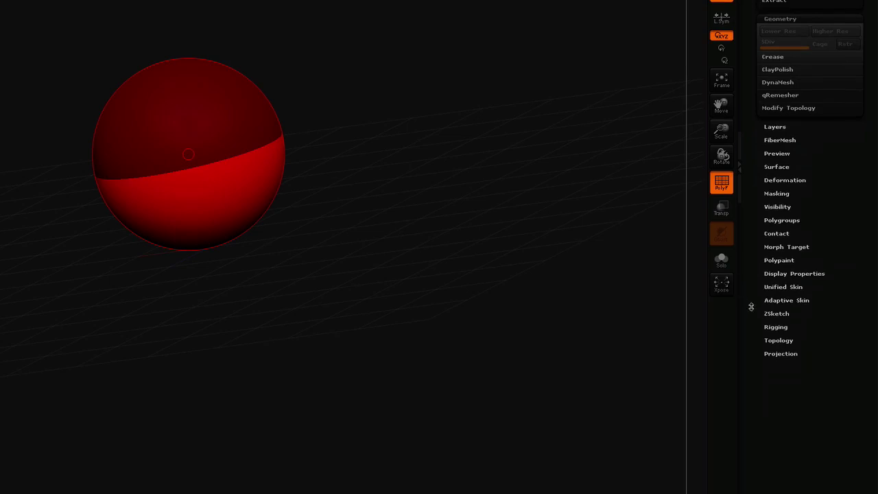
# - Try the high-resolution creature as the ZSphere's rigging mesh with GG_newarmlow OBJ as its topology
pyautogui.click(775, 327)
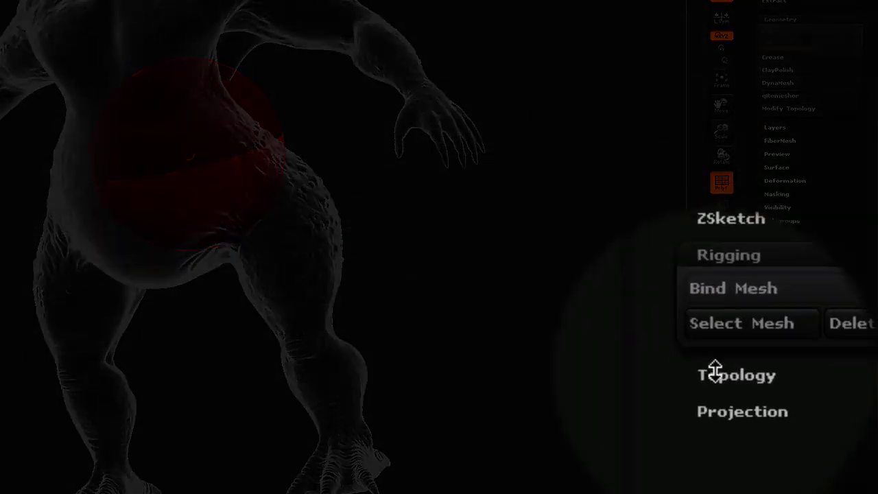
pyautogui.click(768, 371)
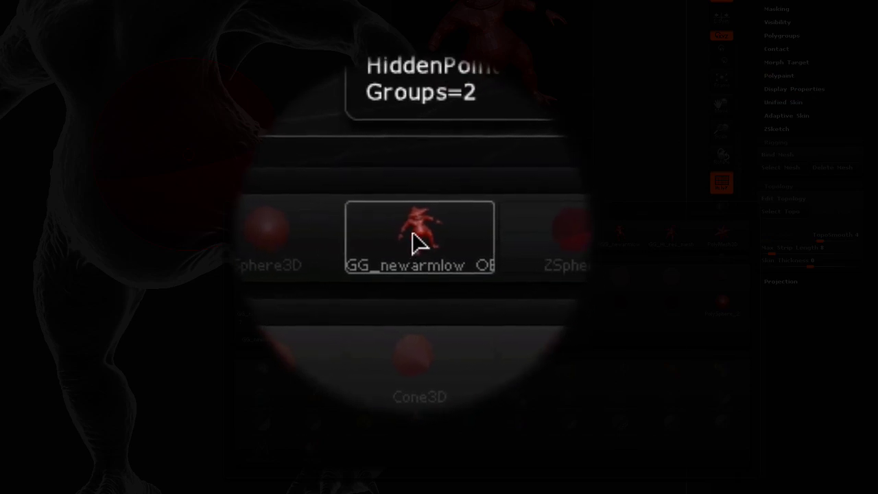
pyautogui.click(415, 240)
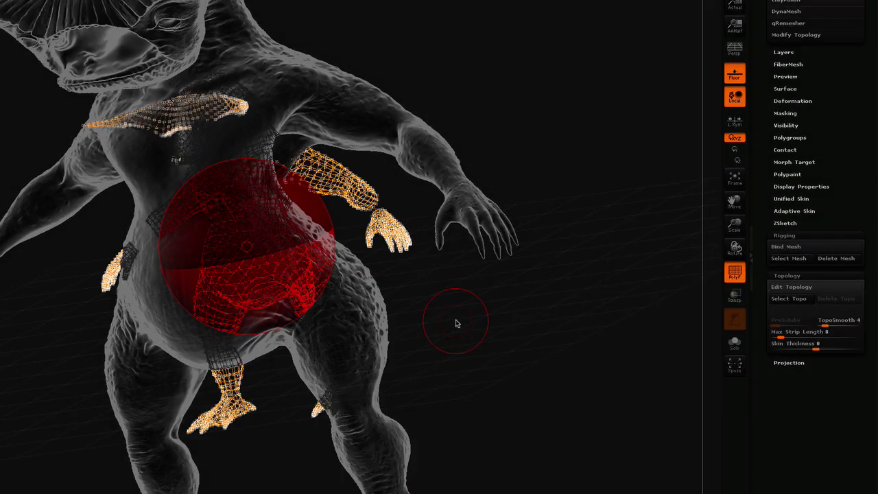
# - Delete the ZSphere subtool that carries the misaligned topology
pyautogui.moveTo(558, 349)
pyautogui.mouseDown()
pyautogui.moveTo(484, 373)
pyautogui.moveTo(584, 334)
pyautogui.mouseUp()
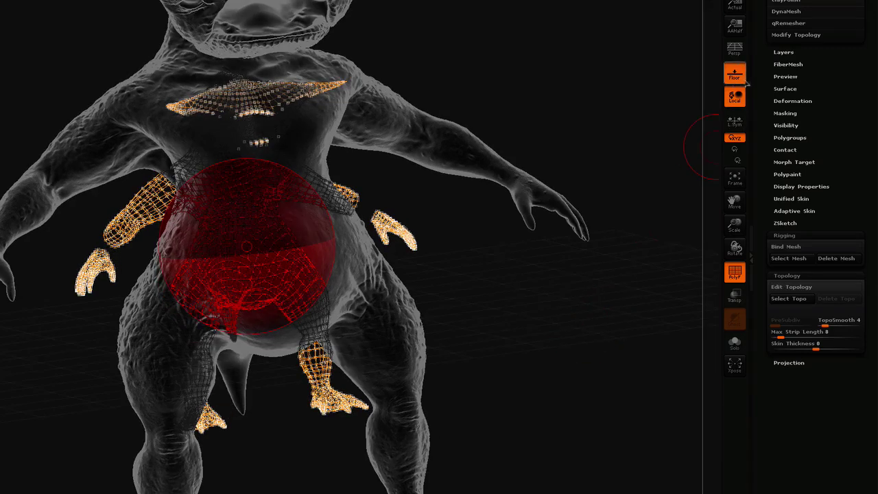
pyautogui.moveTo(761, 79); pyautogui.dragTo(757, 232)
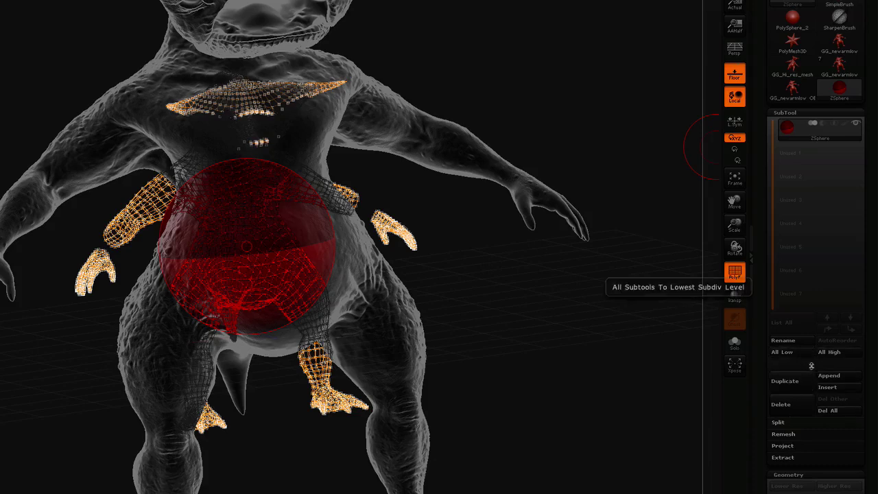
pyautogui.click(782, 405)
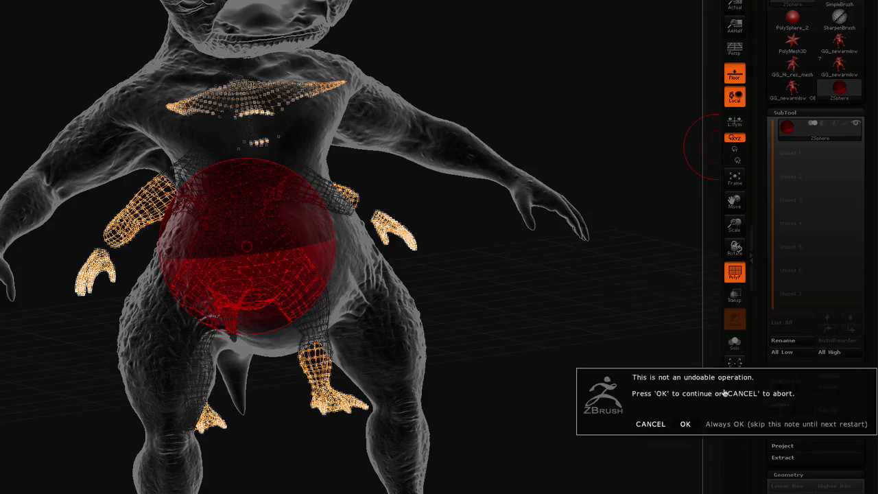
pyautogui.click(686, 424)
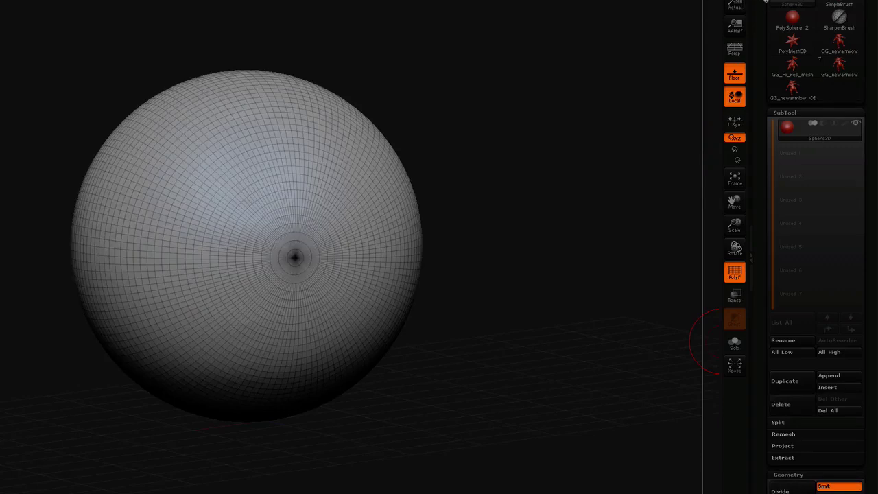
# - Load a fresh ZSphere and assign GG_Hi_res_mesh as its rigging mesh
pyautogui.click(758, 4)
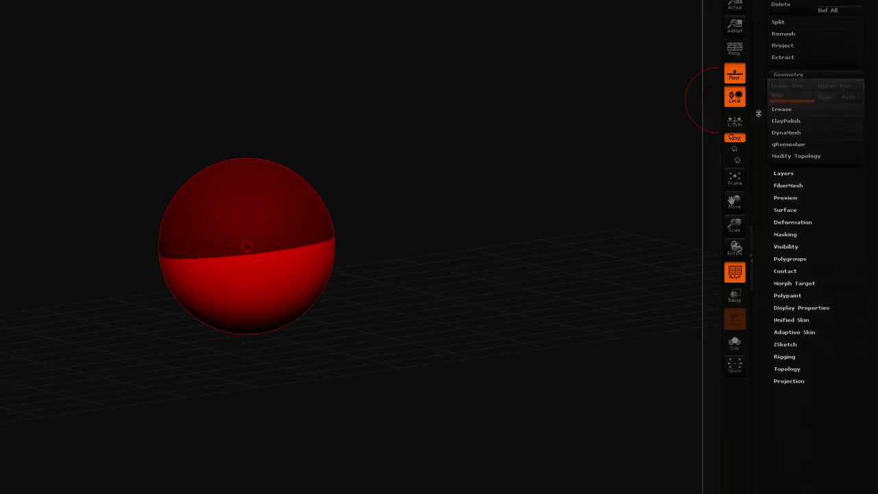
pyautogui.click(784, 356)
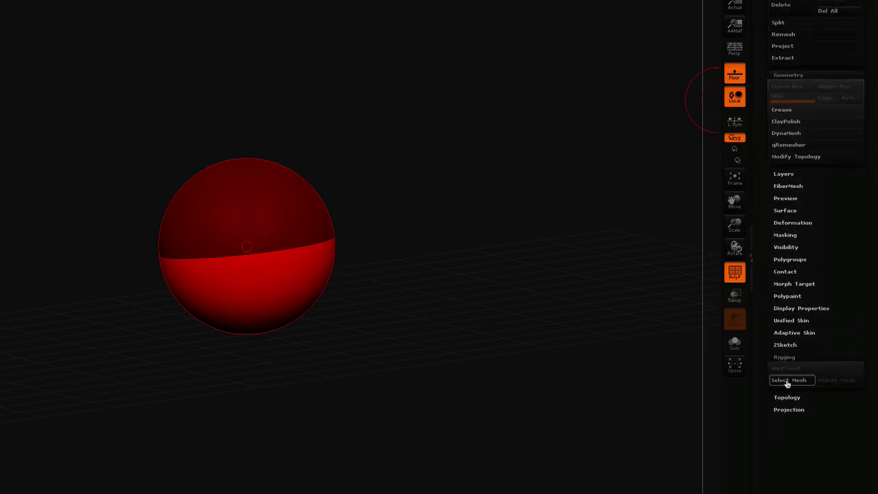
pyautogui.click(788, 382)
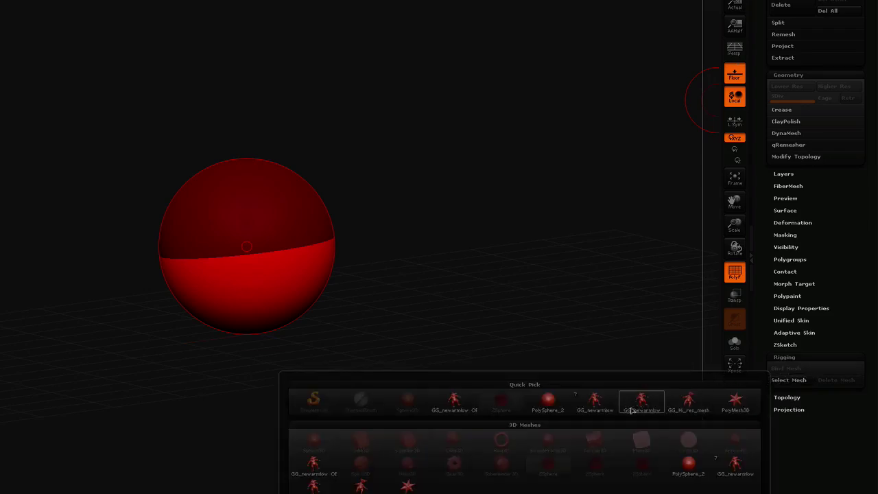
pyautogui.moveTo(688, 407)
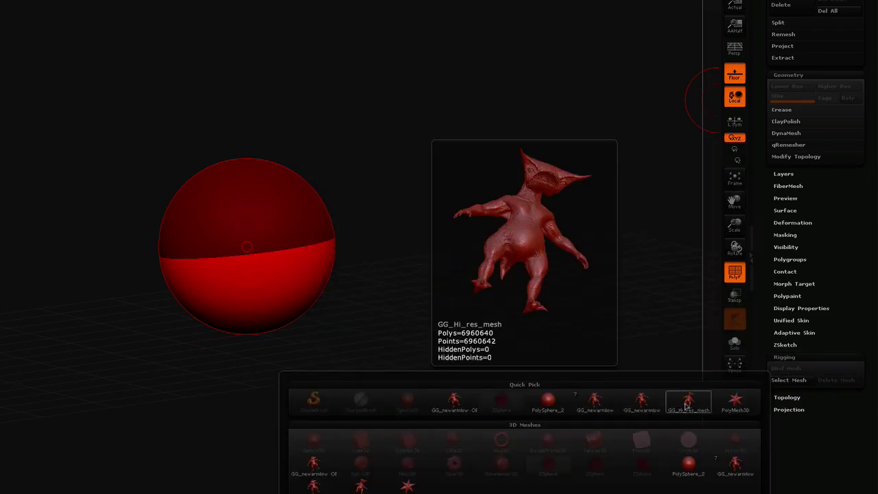
pyautogui.click(688, 407)
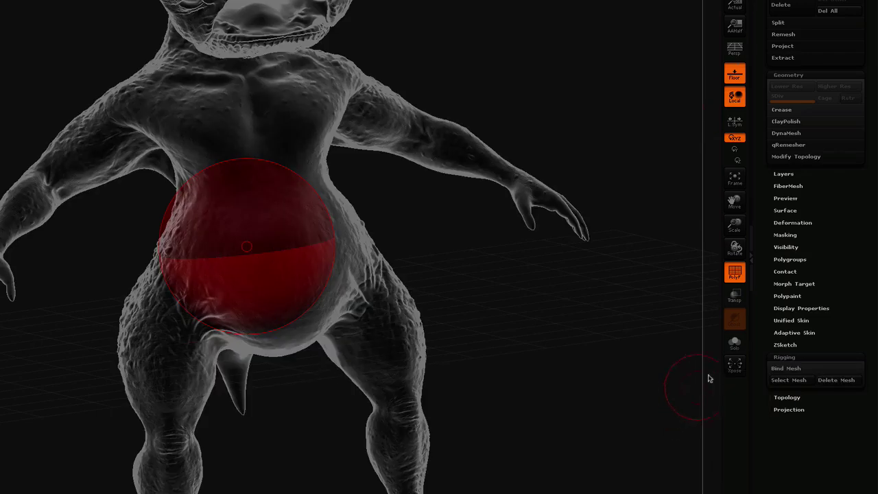
# - Assign the GG_newarmlow model that contains seven subtools as the ZSphere's topology
pyautogui.click(786, 397)
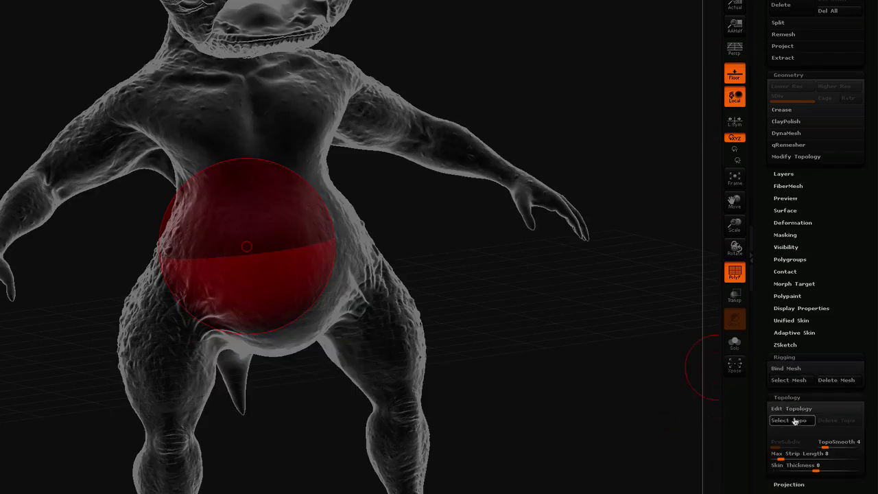
pyautogui.click(787, 420)
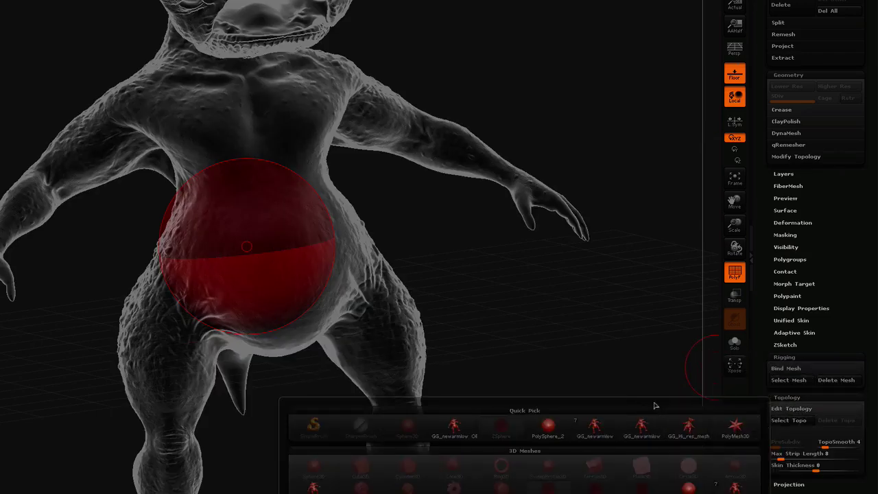
pyautogui.moveTo(670, 423)
pyautogui.moveTo(707, 426)
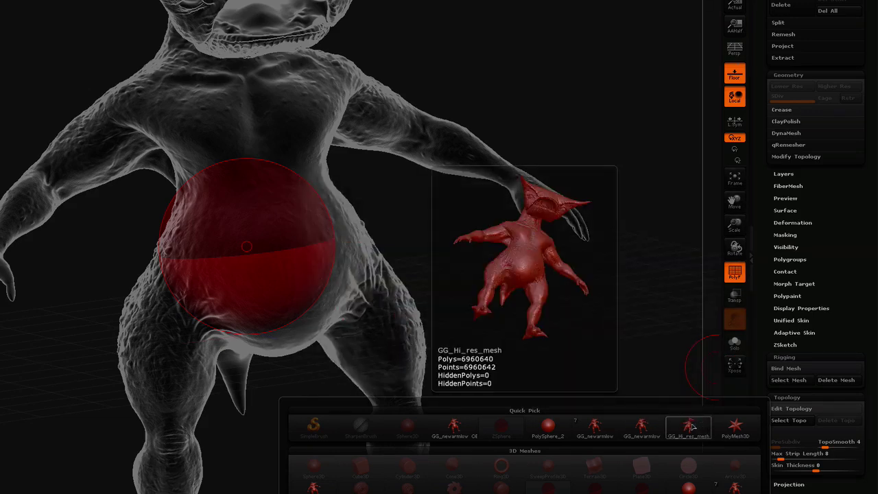
pyautogui.moveTo(596, 431)
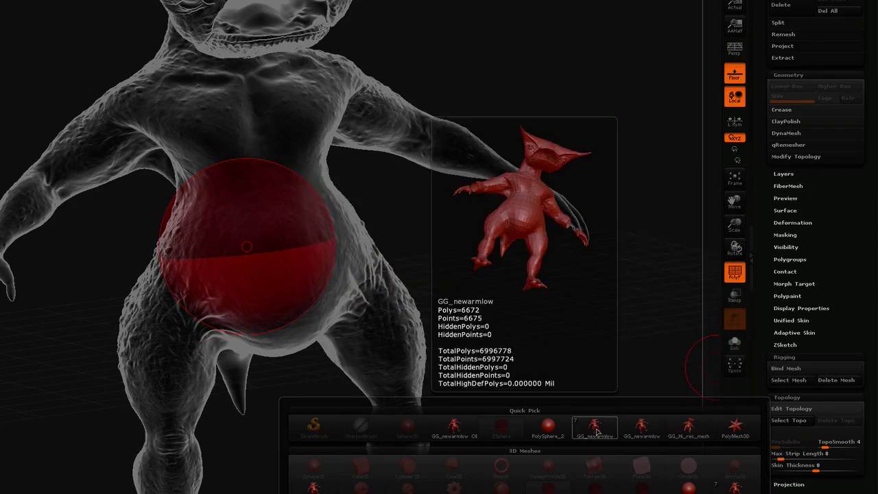
pyautogui.click(593, 434)
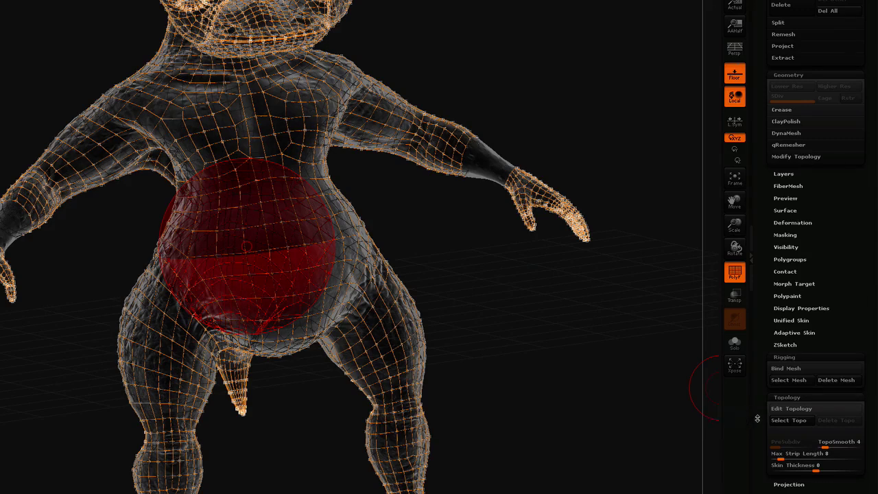
# - Enable Edit Topology on the ZSphere and turn off the PolyFrame display
pyautogui.moveTo(756, 412); pyautogui.dragTo(757, 395)
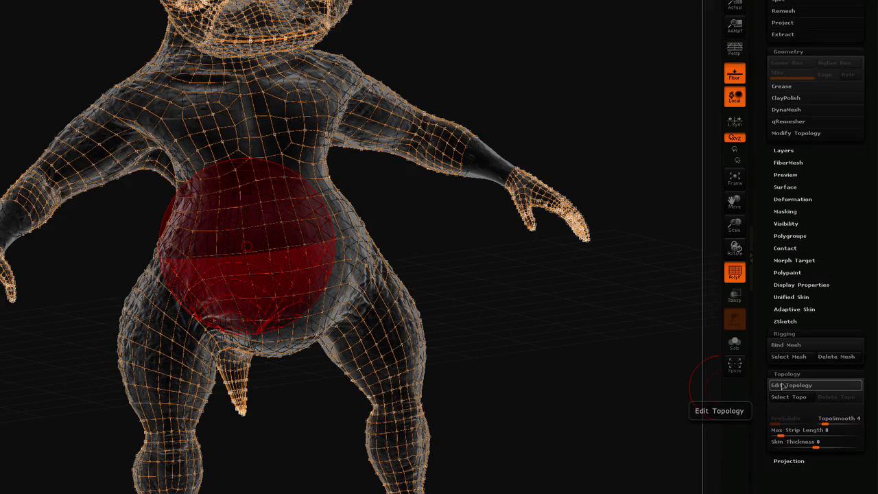
pyautogui.click(782, 386)
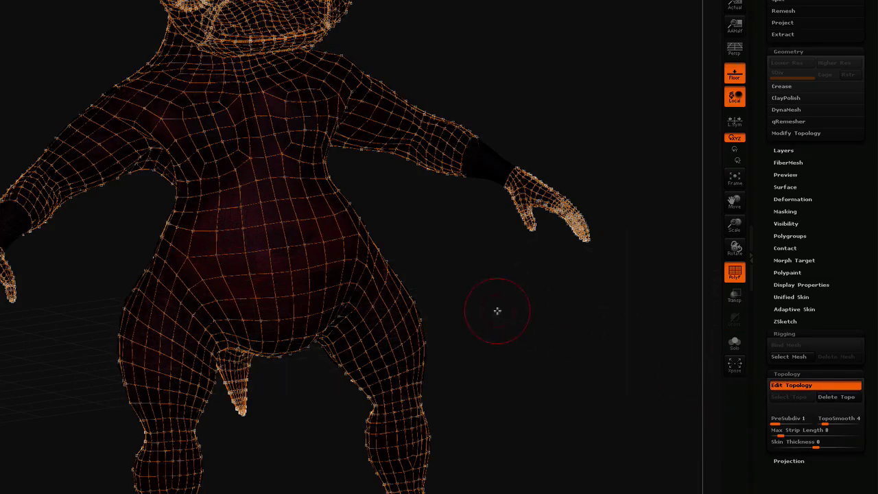
pyautogui.moveTo(501, 307)
pyautogui.mouseDown()
pyautogui.moveTo(504, 300)
pyautogui.moveTo(503, 316)
pyautogui.mouseUp()
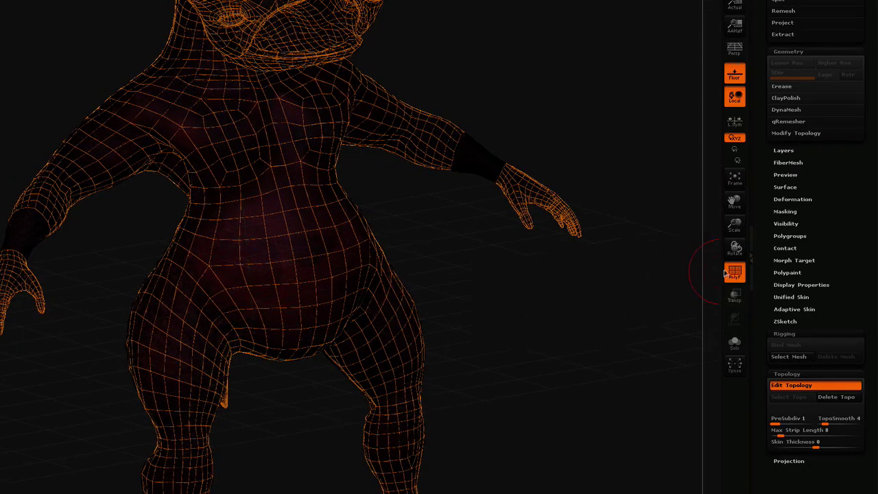
pyautogui.click(735, 274)
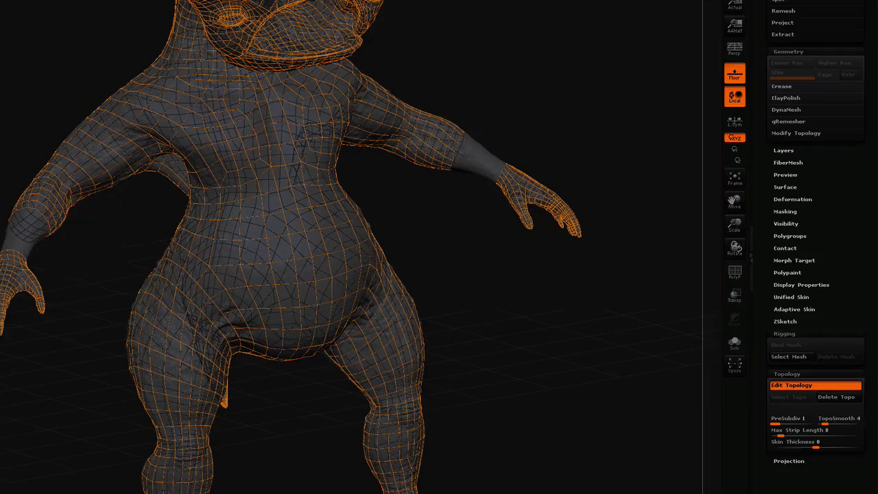
# - Change the model's display colour to dark blue so the orange topology lines stand out on the arm
pyautogui.moveTo(104, 243); pyautogui.dragTo(268, 252)
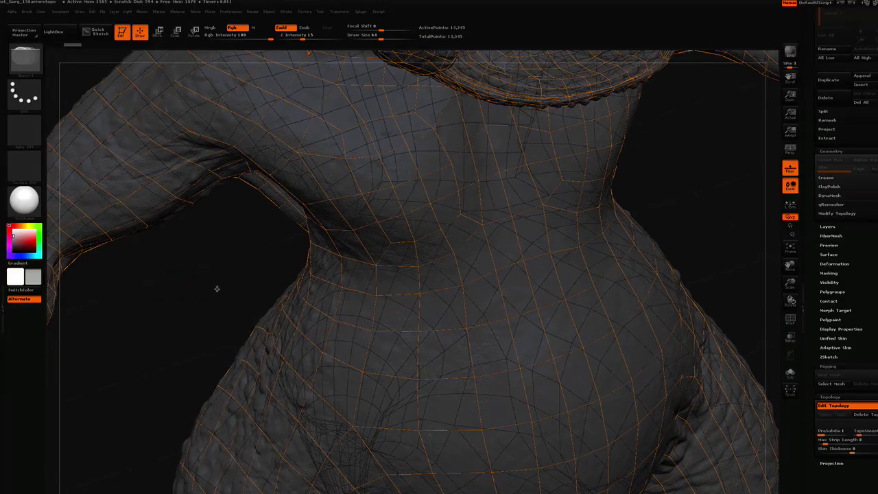
pyautogui.moveTo(220, 288); pyautogui.dragTo(473, 243)
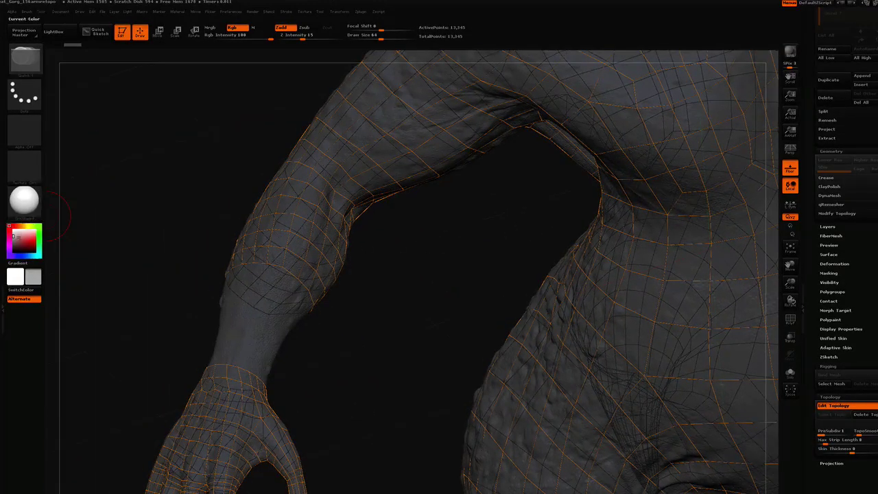
pyautogui.moveTo(13, 236); pyautogui.dragTo(13, 228)
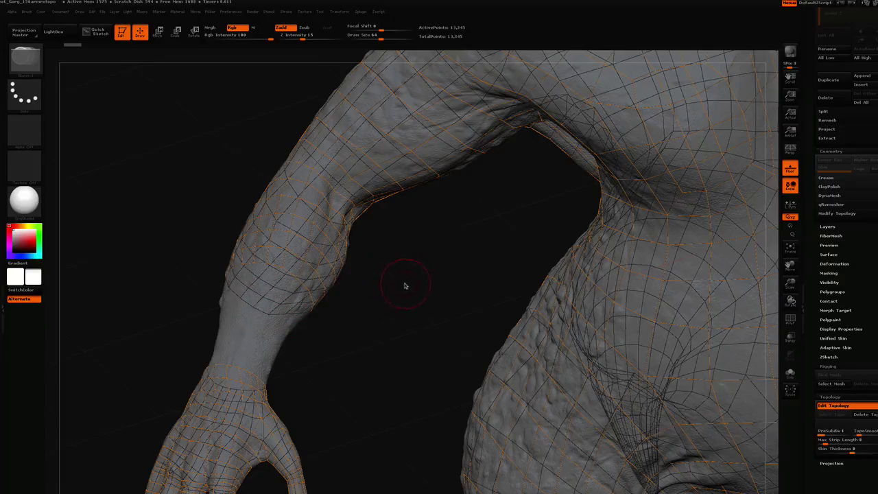
pyautogui.click(9, 244)
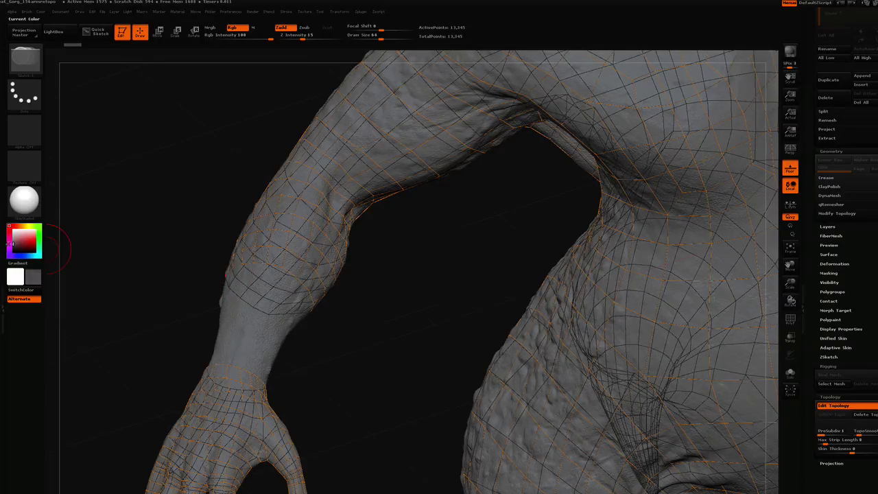
pyautogui.click(21, 255)
pyautogui.click(25, 248)
pyautogui.moveTo(15, 244); pyautogui.dragTo(19, 244)
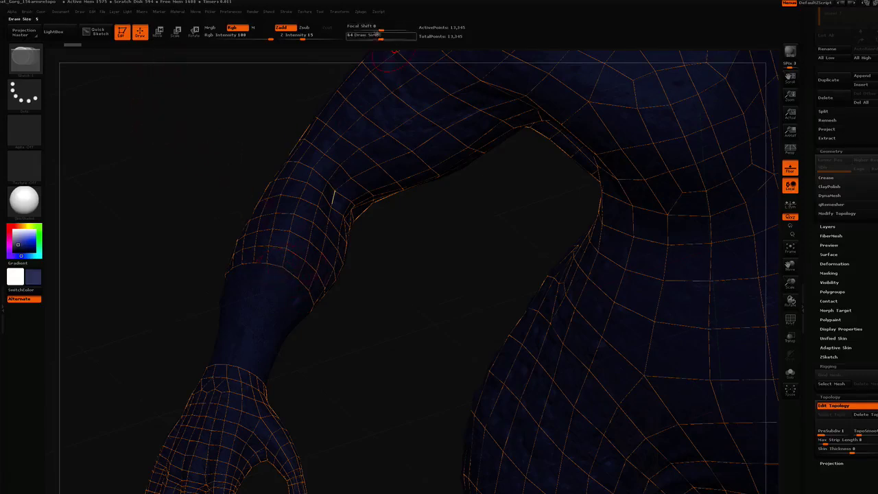
# - Set the draw size to 10 and draw two connected topology quads extending down from the open forearm edge
pyautogui.moveTo(381, 35); pyautogui.dragTo(362, 39)
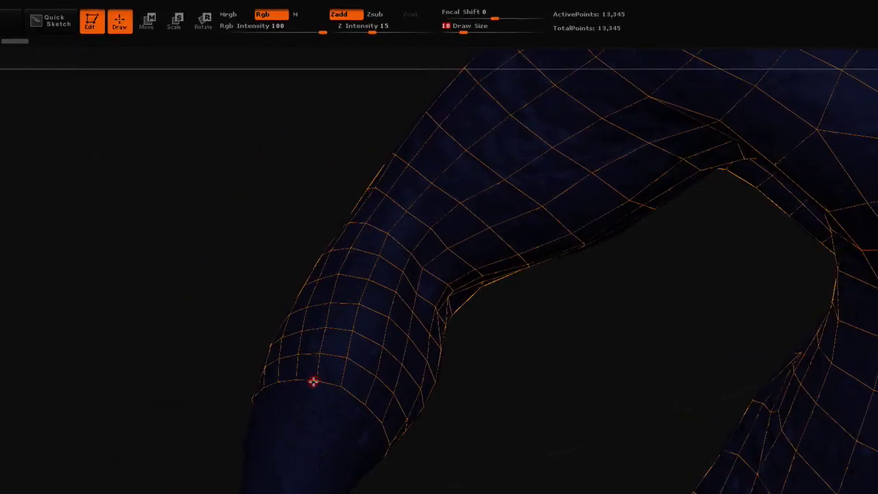
pyautogui.click(316, 381)
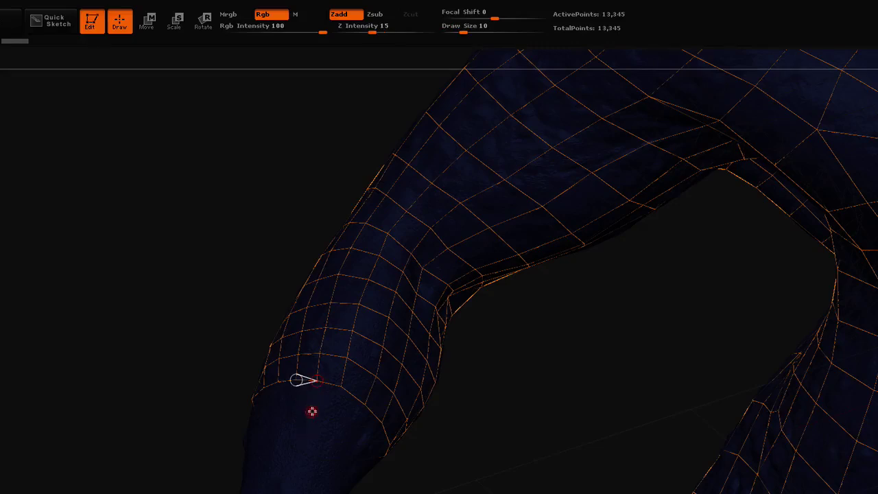
pyautogui.click(310, 408)
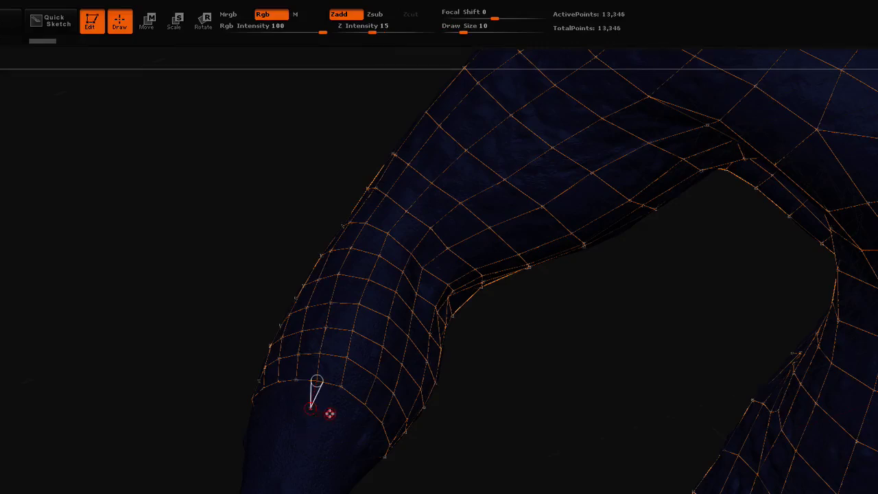
pyautogui.click(330, 414)
pyautogui.click(341, 387)
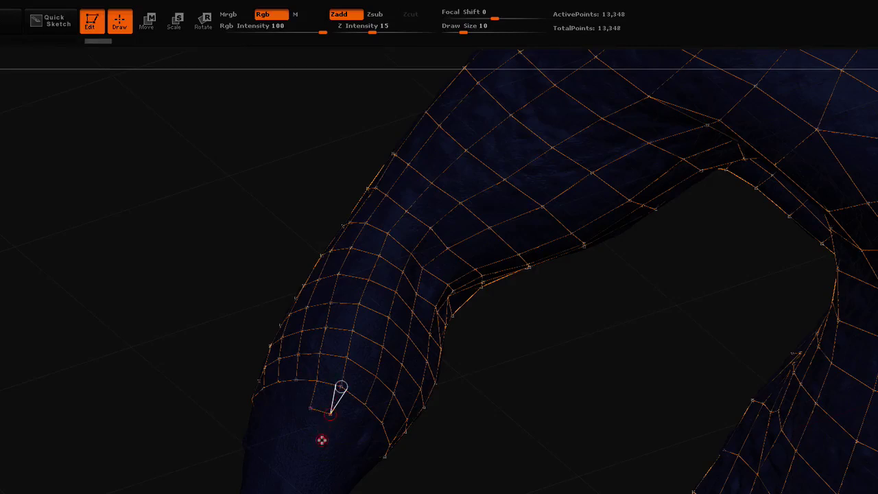
pyautogui.click(322, 440)
pyautogui.click(303, 437)
pyautogui.click(309, 412)
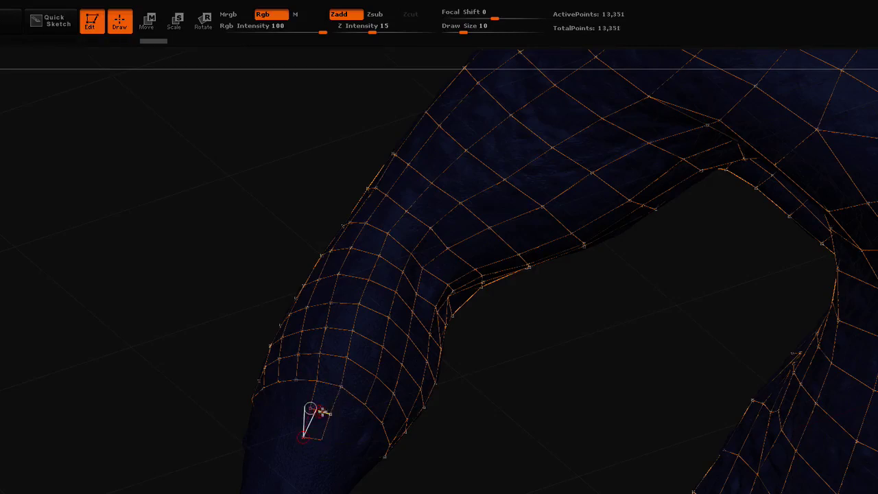
# - Switch to Move mode and reposition vertices of the new quads and of the forearm topology just above them
pyautogui.click(146, 27)
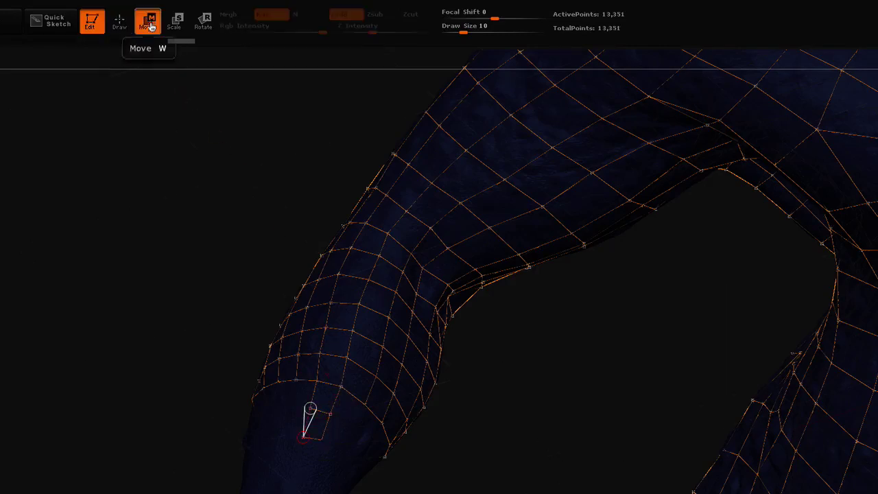
pyautogui.moveTo(309, 409); pyautogui.dragTo(345, 418)
pyautogui.hotkey('ctrl', 'z')
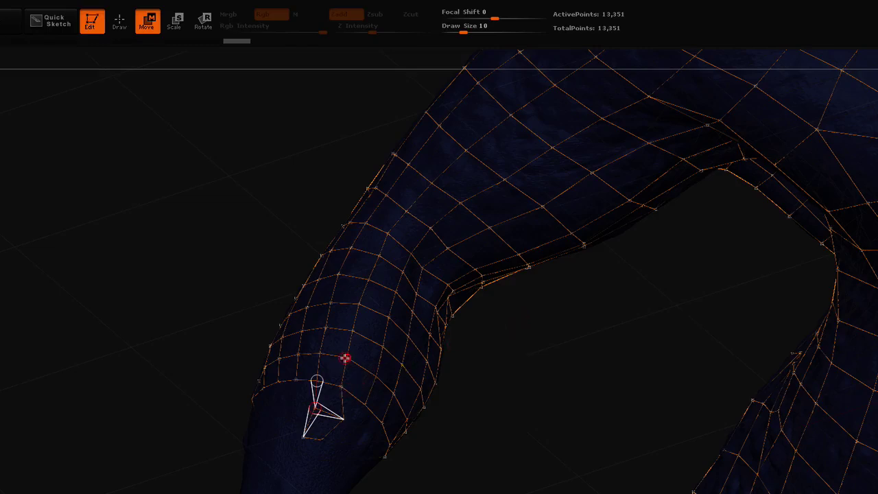
pyautogui.moveTo(346, 358); pyautogui.dragTo(361, 323)
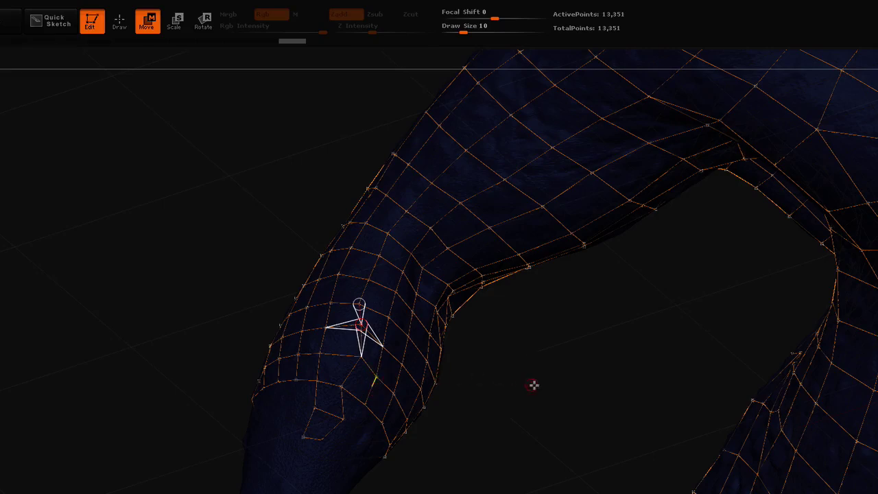
pyautogui.keyDown('ctrl'); pyautogui.moveTo(585, 357); pyautogui.dragTo(575, 377); pyautogui.keyUp('ctrl')
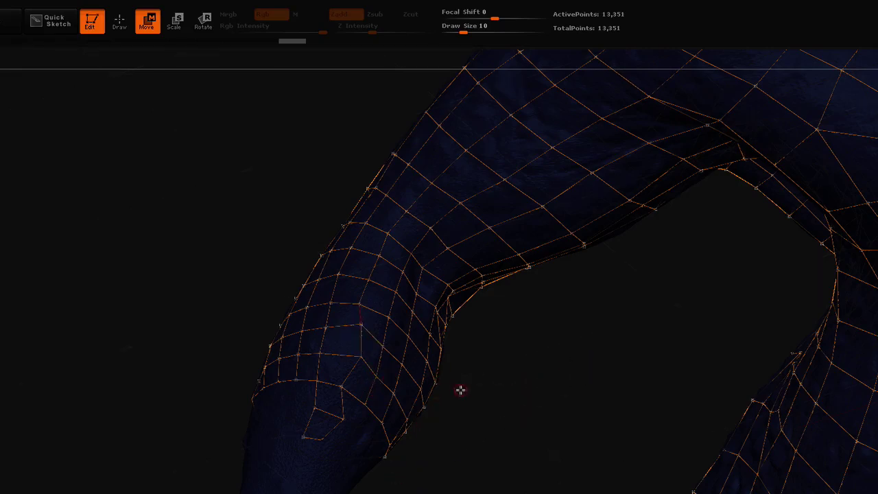
pyautogui.moveTo(360, 320)
pyautogui.mouseDown()
pyautogui.moveTo(350, 332)
pyautogui.moveTo(359, 305)
pyautogui.moveTo(350, 294)
pyautogui.moveTo(352, 327)
pyautogui.mouseUp()
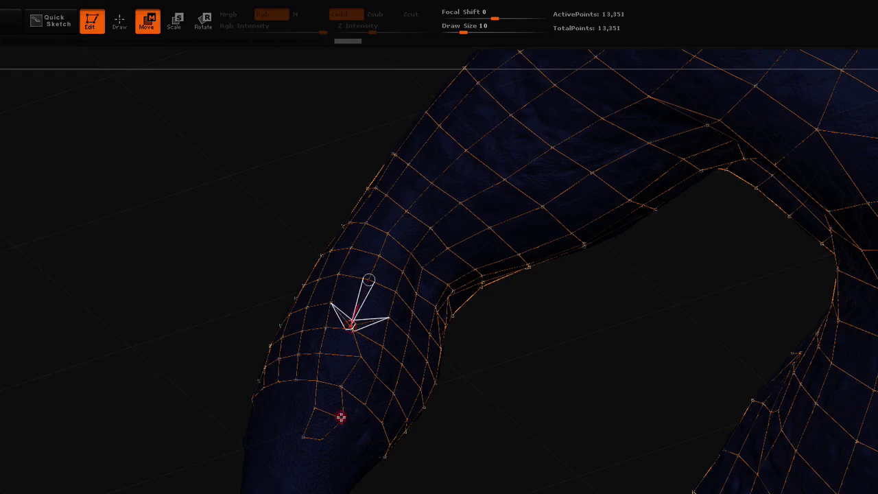
pyautogui.moveTo(341, 417); pyautogui.dragTo(332, 413)
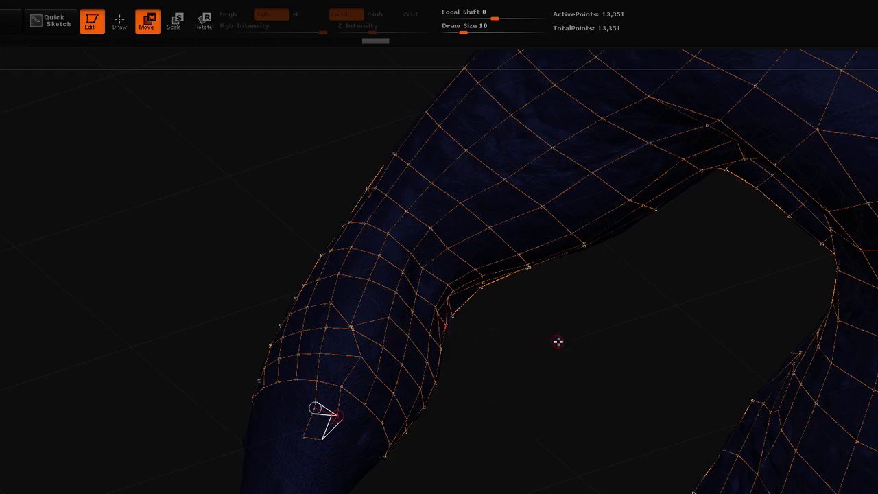
pyautogui.keyDown('ctrl'); pyautogui.moveTo(575, 340); pyautogui.dragTo(558, 364); pyautogui.keyUp('ctrl')
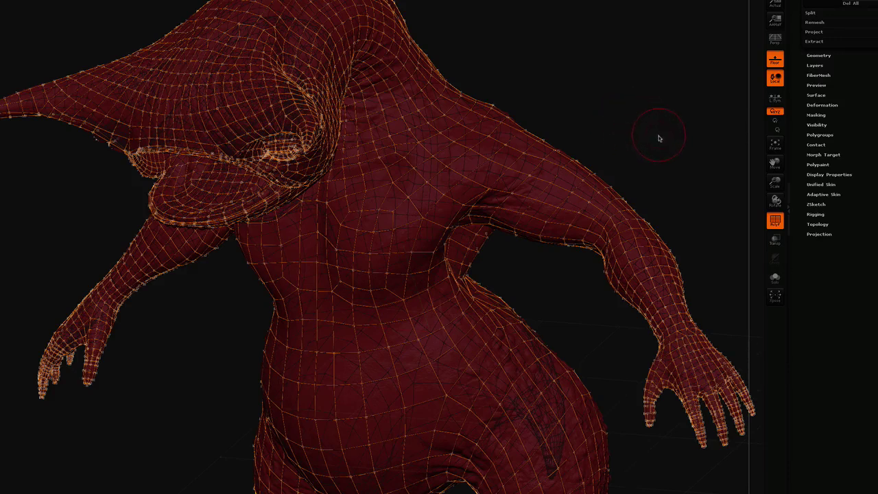
# - Preview the adaptive skin of the topology, hide the PolyFrame display and set the density to 3
pyautogui.click(818, 195)
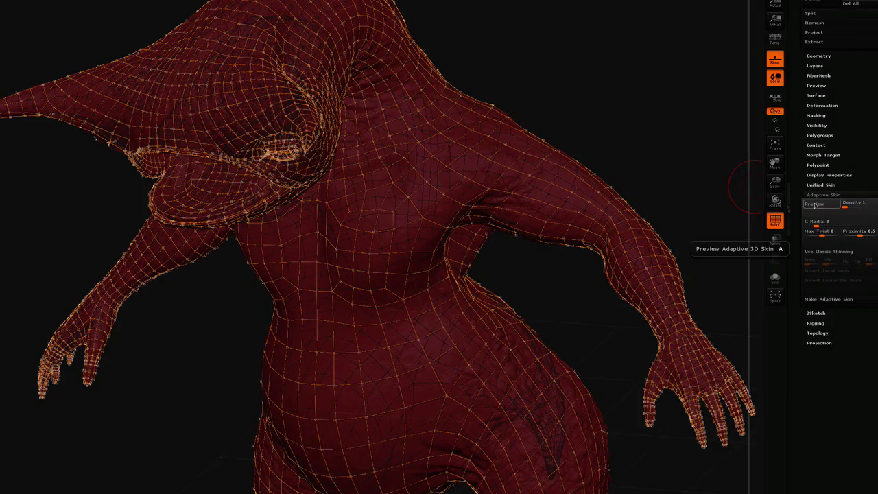
pyautogui.click(814, 205)
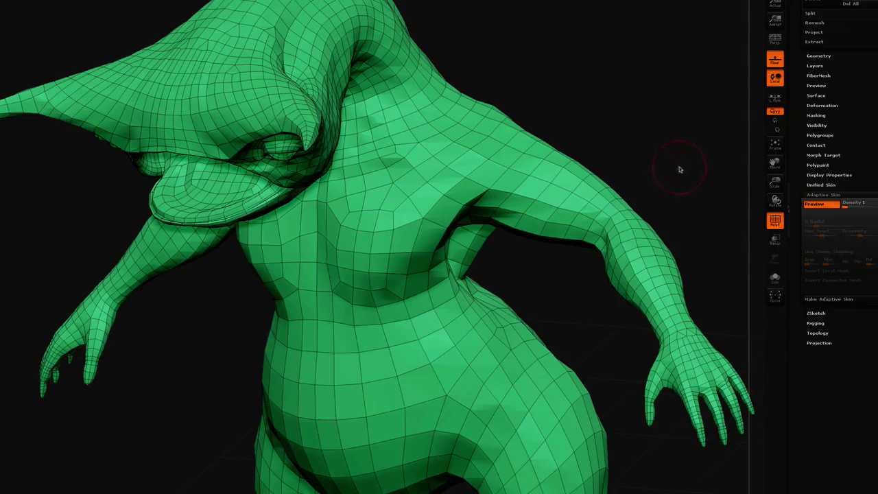
pyautogui.moveTo(680, 167)
pyautogui.mouseDown()
pyautogui.moveTo(642, 175)
pyautogui.moveTo(691, 172)
pyautogui.mouseUp()
pyautogui.click(775, 219)
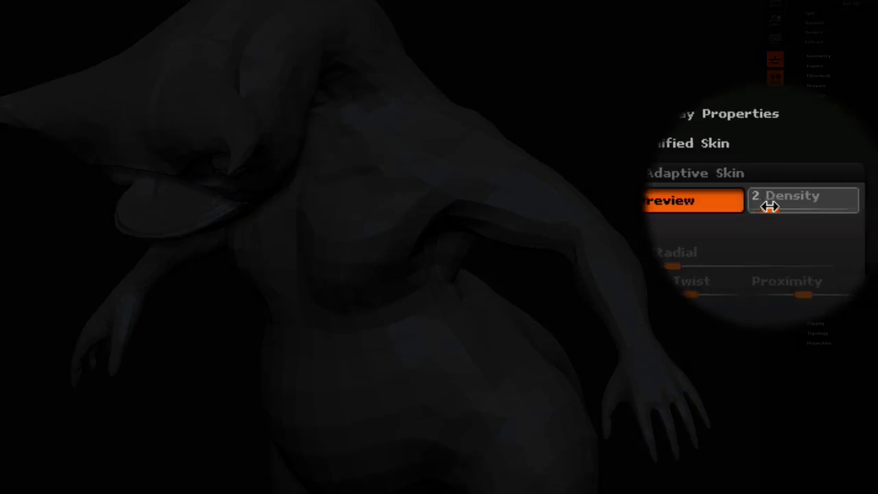
pyautogui.moveTo(770, 206); pyautogui.dragTo(783, 206)
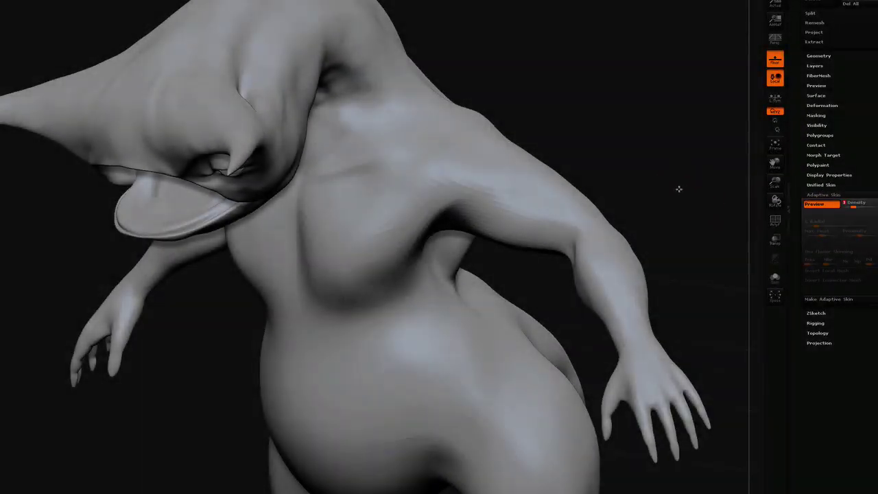
pyautogui.moveTo(679, 188)
pyautogui.mouseDown()
pyautogui.moveTo(661, 196)
pyautogui.moveTo(691, 191)
pyautogui.moveTo(677, 188)
pyautogui.moveTo(686, 199)
pyautogui.mouseUp()
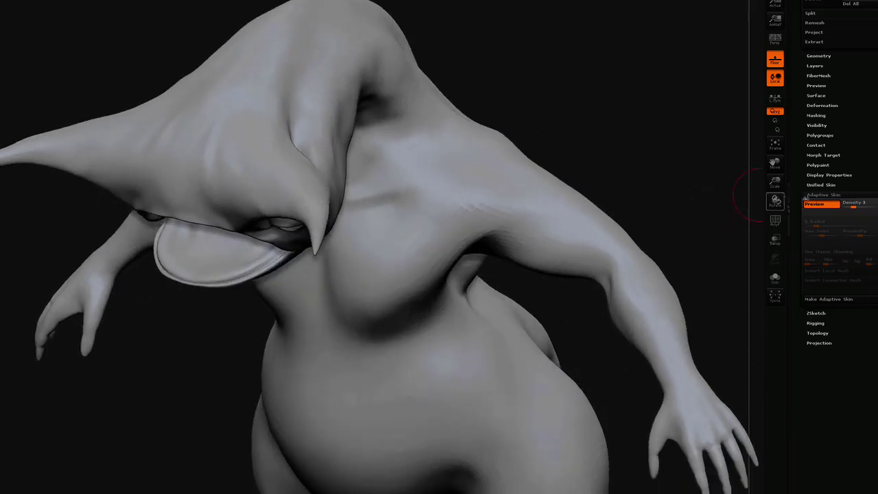
# - Compare the adaptive skin preview at density 1 and at a higher density, and return the density to 3
pyautogui.moveTo(854, 205); pyautogui.dragTo(845, 205)
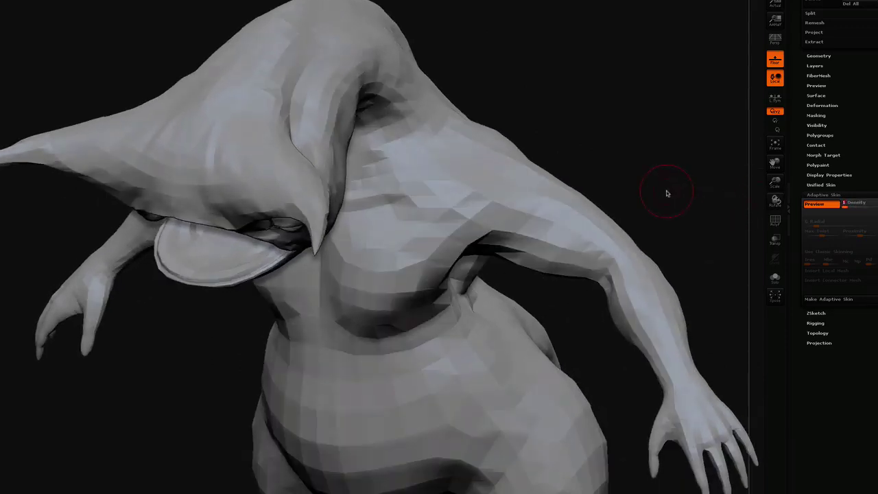
pyautogui.moveTo(666, 193); pyautogui.dragTo(669, 186)
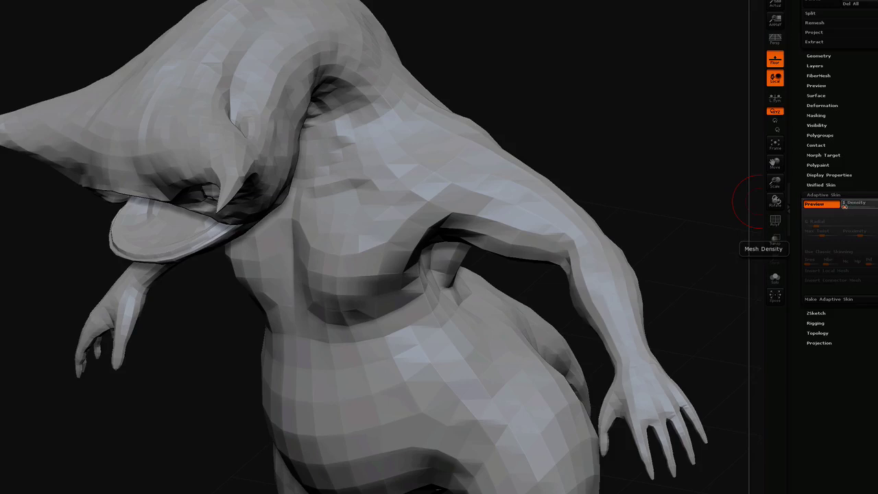
pyautogui.moveTo(845, 205); pyautogui.dragTo(851, 204)
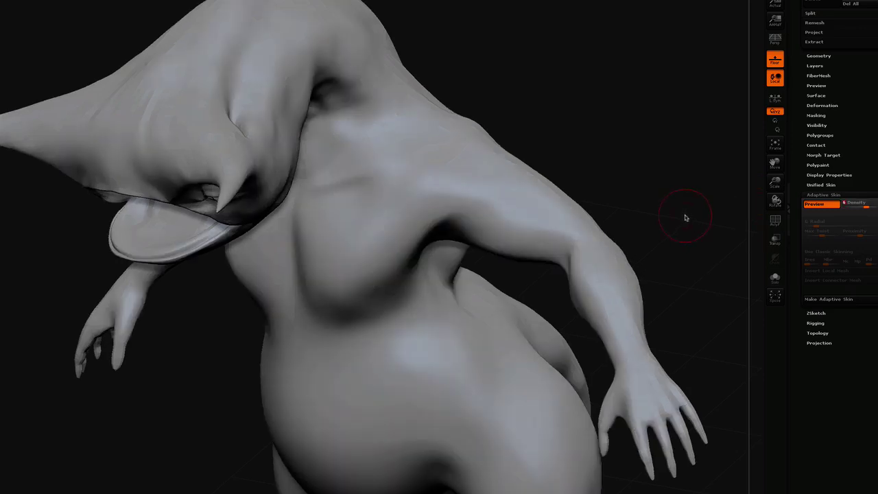
pyautogui.moveTo(685, 217); pyautogui.dragTo(697, 199)
pyautogui.moveTo(870, 210); pyautogui.dragTo(862, 206)
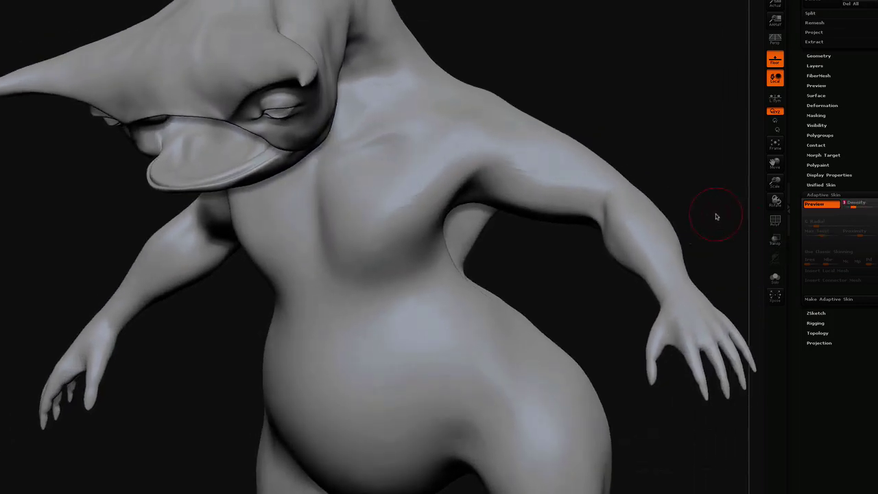
pyautogui.moveTo(720, 217); pyautogui.dragTo(713, 222)
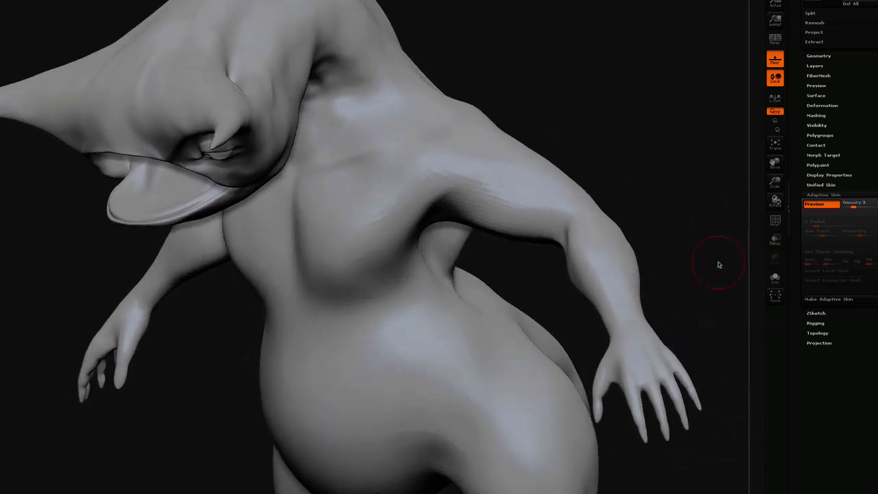
# - Leave the skin preview, enable Projection and preview the adaptive skin again to inspect the head and hands
pyautogui.click(819, 342)
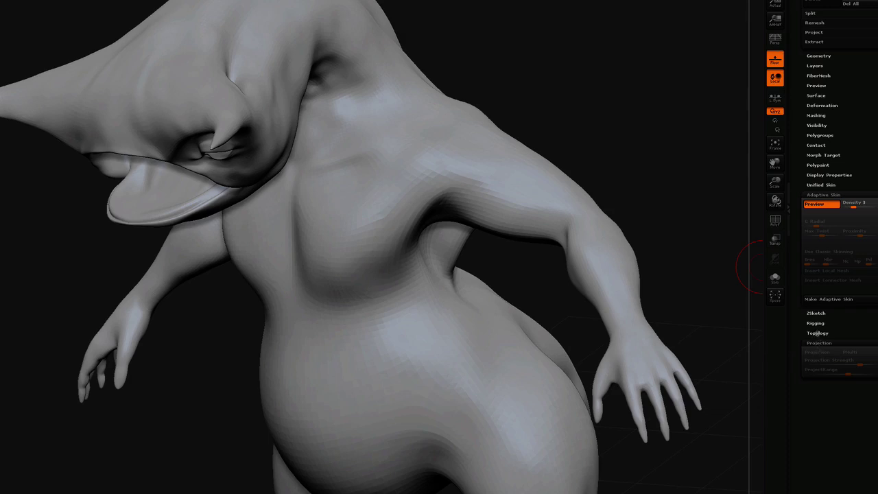
pyautogui.press('a')
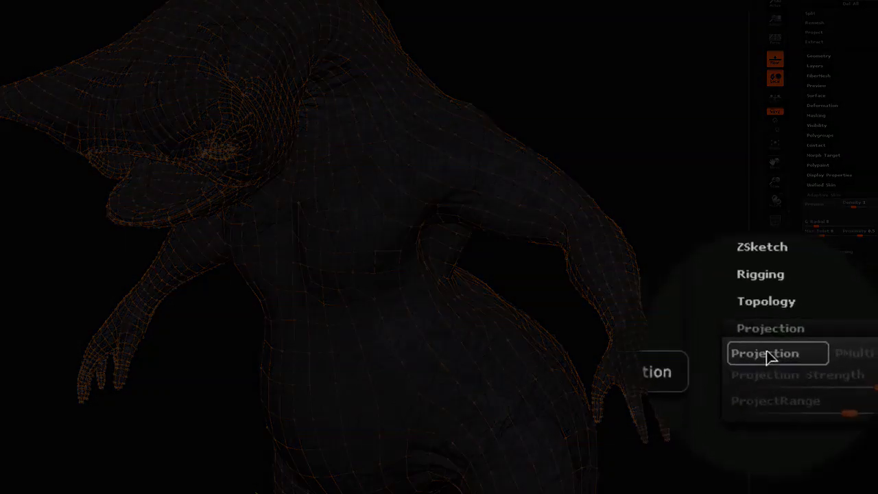
pyautogui.click(818, 352)
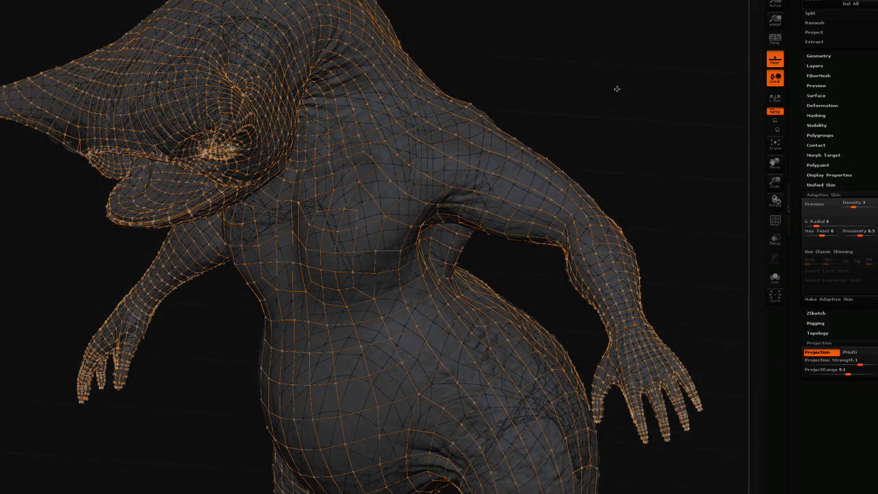
pyautogui.moveTo(614, 95); pyautogui.dragTo(625, 109)
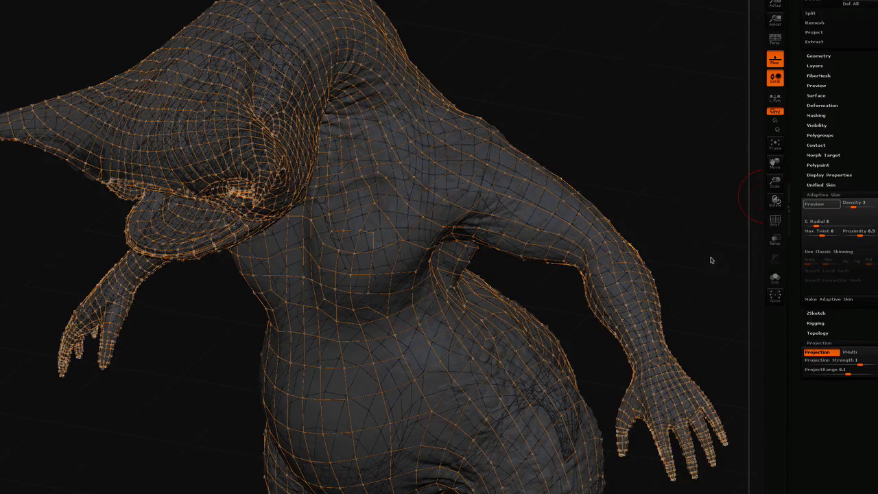
pyautogui.press('a')
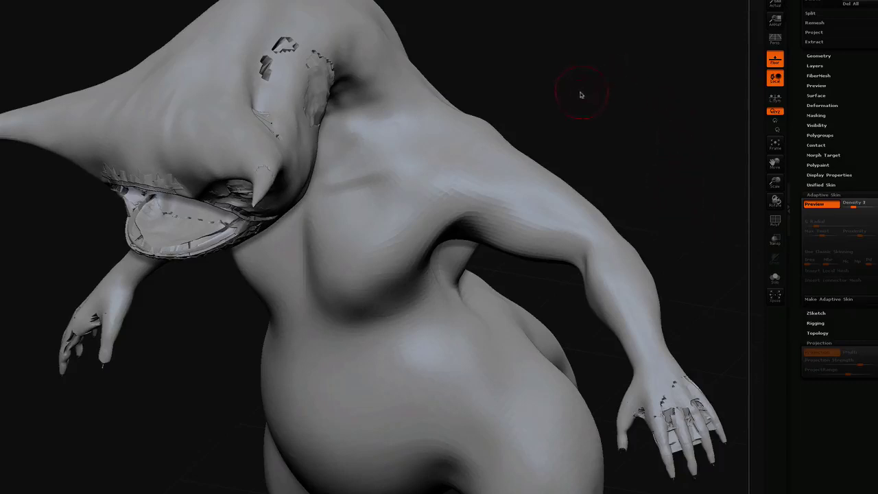
pyautogui.moveTo(563, 93)
pyautogui.mouseDown()
pyautogui.moveTo(579, 76)
pyautogui.moveTo(561, 88)
pyautogui.moveTo(574, 57)
pyautogui.moveTo(570, 1)
pyautogui.moveTo(565, 7)
pyautogui.mouseUp()
pyautogui.moveTo(357, 4); pyautogui.dragTo(358, 144)
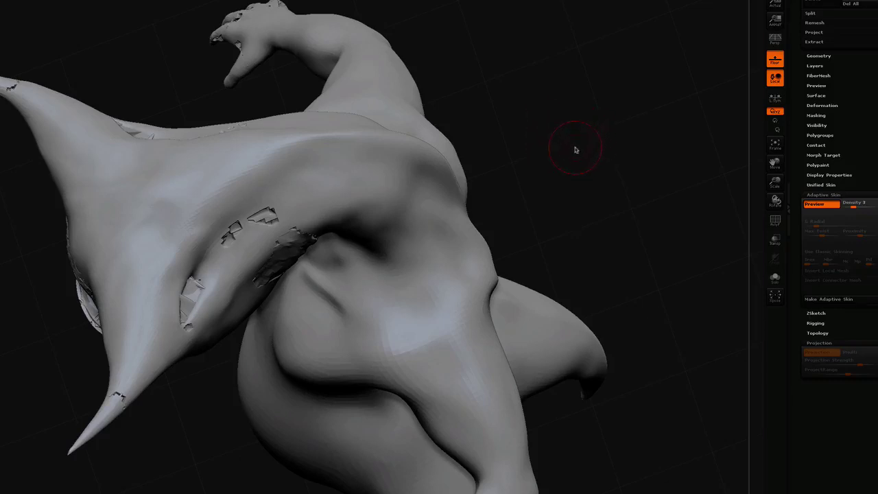
pyautogui.moveTo(566, 157); pyautogui.dragTo(575, 135)
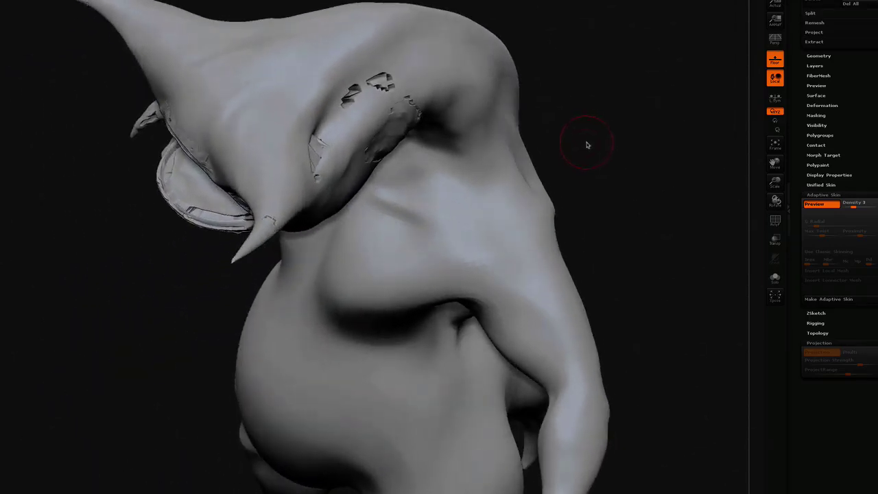
# - Leave the preview, lower the ProjectRange to its minimum and regenerate the adaptive skin preview to check the whole body
pyautogui.press('a')
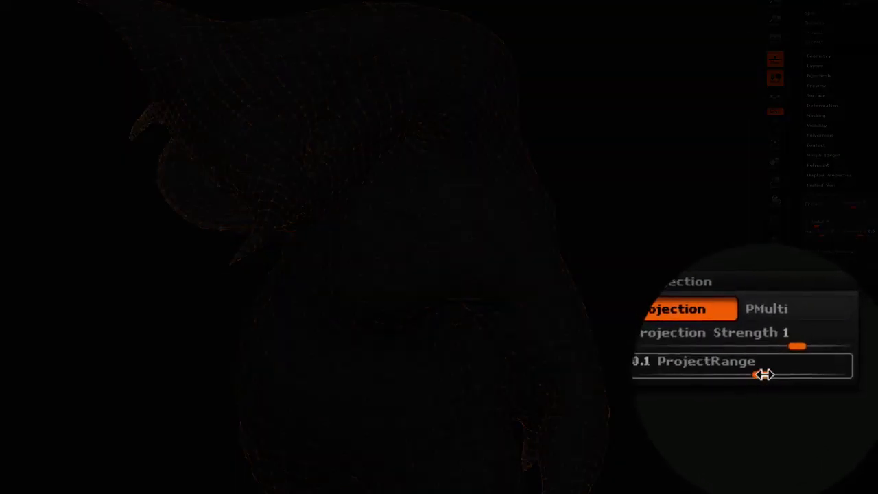
pyautogui.moveTo(765, 375); pyautogui.dragTo(618, 374)
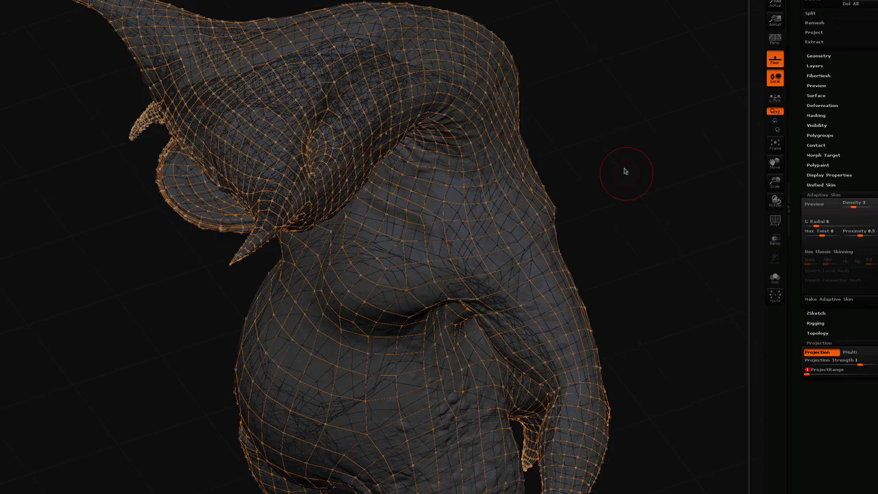
pyautogui.press('a')
pyautogui.moveTo(620, 187); pyautogui.dragTo(626, 147)
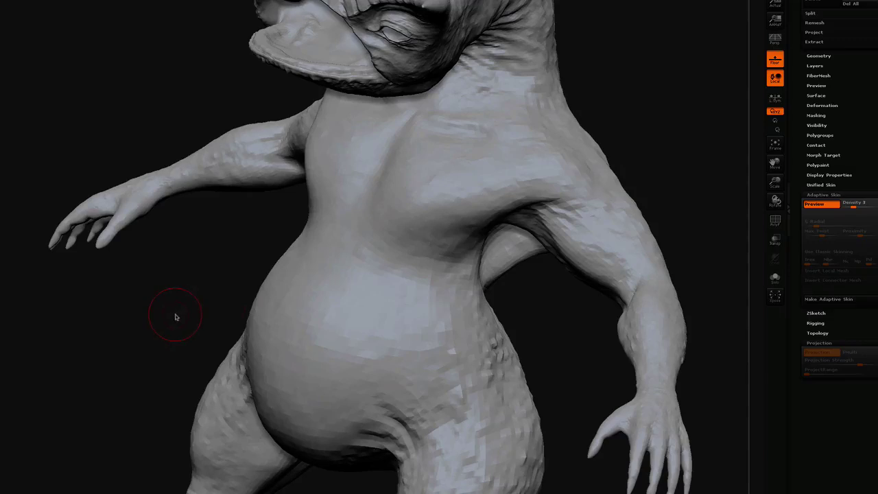
pyautogui.moveTo(177, 312)
pyautogui.keyDown('alt'); pyautogui.mouseDown()
pyautogui.moveTo(151, 333)
pyautogui.moveTo(167, 322)
pyautogui.mouseUp(); pyautogui.keyUp('alt')
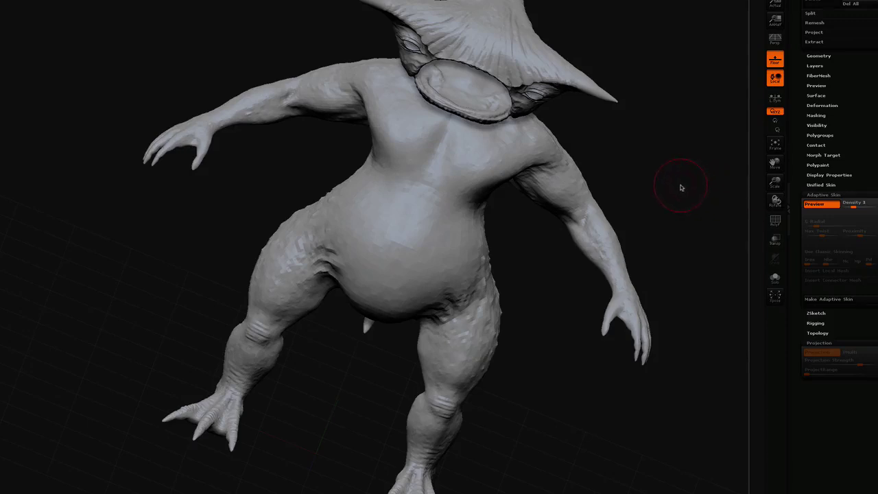
pyautogui.moveTo(681, 186)
pyautogui.mouseDown()
pyautogui.moveTo(653, 198)
pyautogui.moveTo(664, 188)
pyautogui.mouseUp()
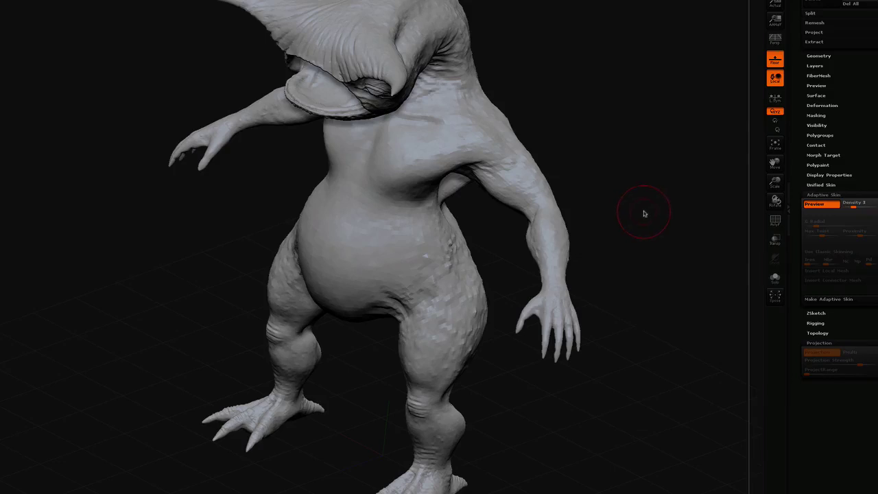
pyautogui.moveTo(645, 213)
pyautogui.mouseDown()
pyautogui.moveTo(665, 199)
pyautogui.moveTo(652, 236)
pyautogui.mouseUp()
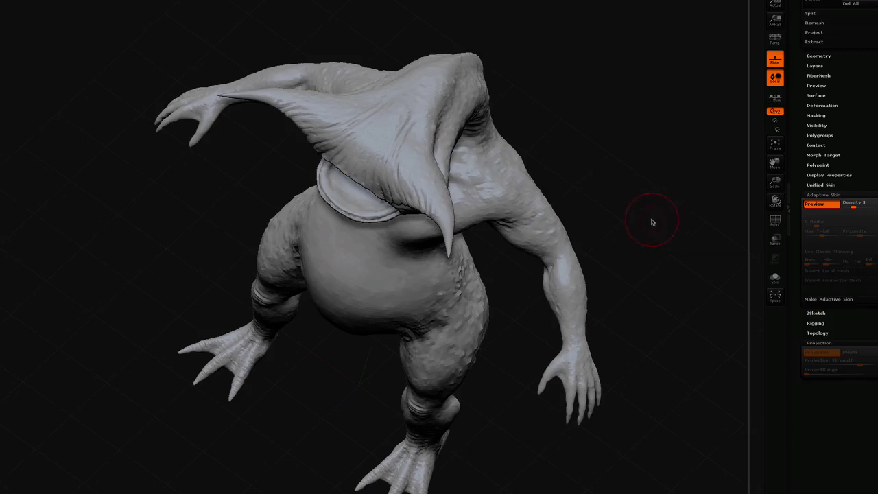
# - Leave the skin preview, set the adaptive skin density to 6 and preview the skin again
pyautogui.moveTo(659, 208); pyautogui.dragTo(656, 198)
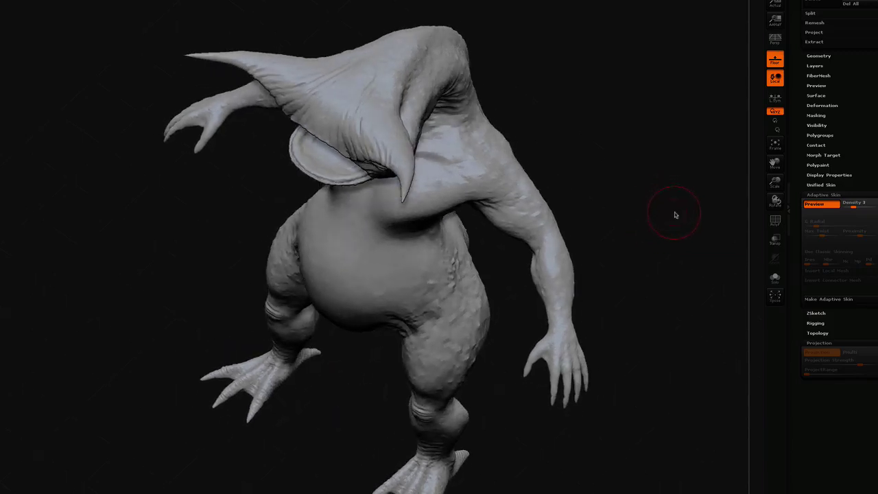
pyautogui.press('a')
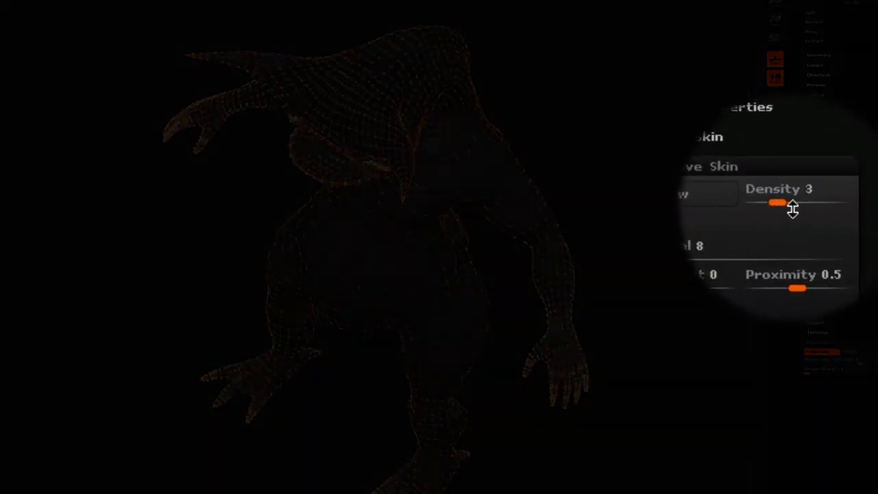
pyautogui.moveTo(858, 208); pyautogui.dragTo(858, 206)
pyautogui.moveTo(792, 207); pyautogui.dragTo(817, 206)
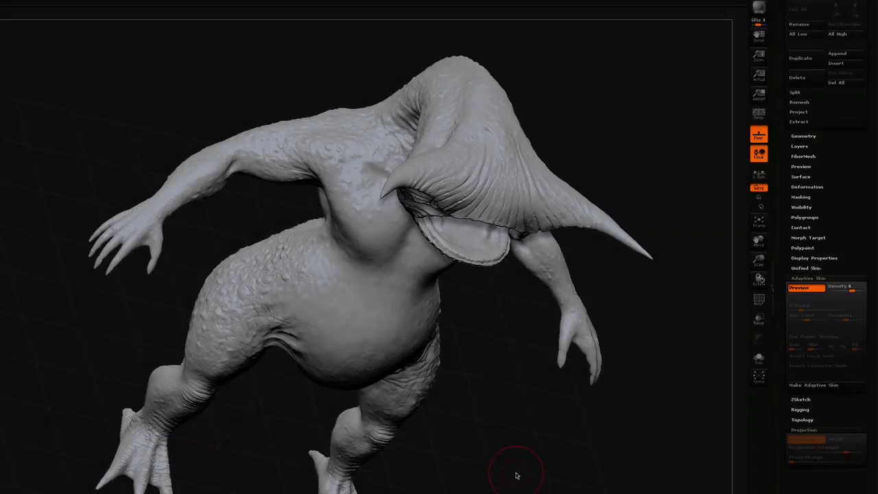
# - Examine the projected skin detail up close on the creature's belly, back, neck and head
pyautogui.moveTo(516, 475)
pyautogui.mouseDown()
pyautogui.moveTo(510, 412)
pyautogui.moveTo(498, 415)
pyautogui.moveTo(539, 421)
pyautogui.mouseUp()
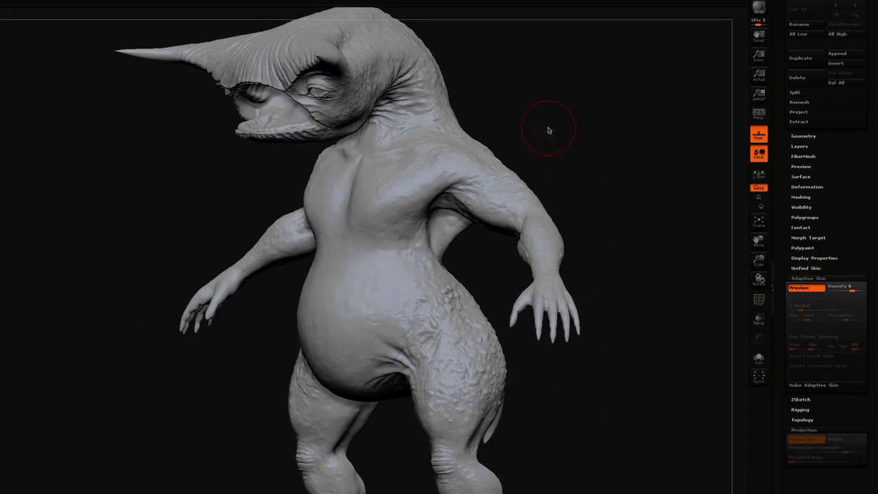
pyautogui.keyDown('alt'); pyautogui.moveTo(540, 132); pyautogui.dragTo(621, 180); pyautogui.keyUp('alt')
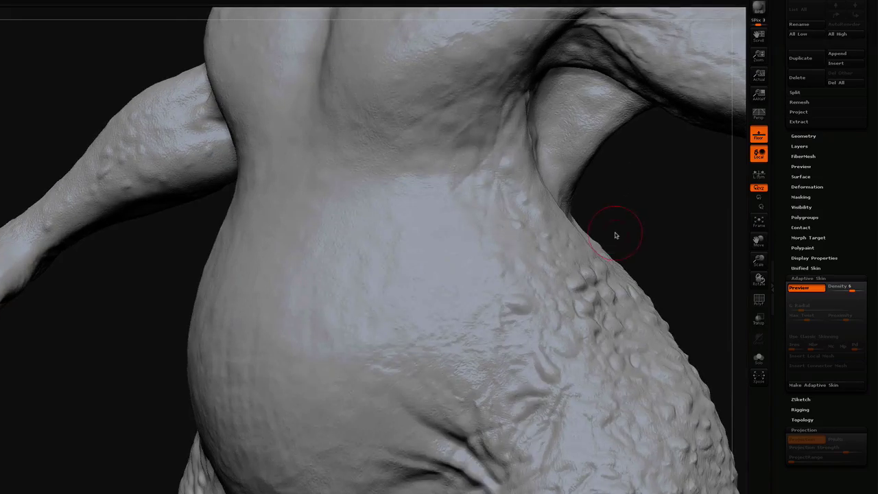
pyautogui.moveTo(649, 224)
pyautogui.mouseDown()
pyautogui.moveTo(657, 231)
pyautogui.moveTo(632, 270)
pyautogui.moveTo(629, 308)
pyautogui.mouseUp()
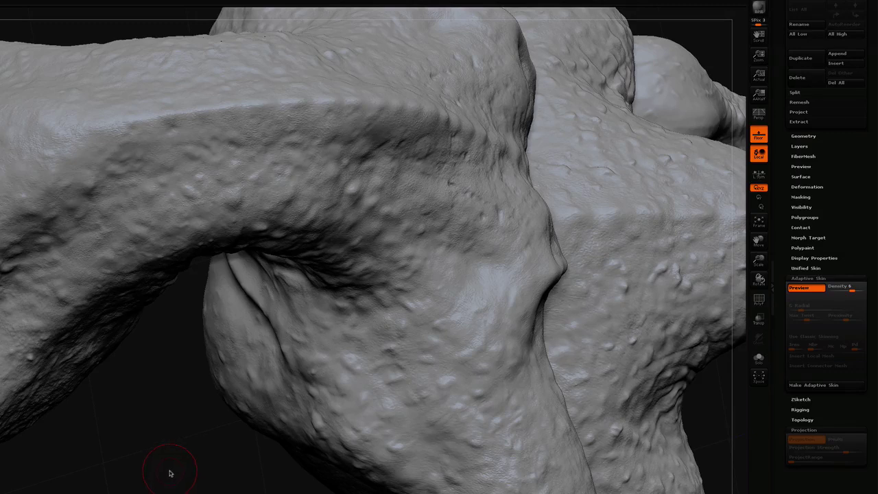
pyautogui.moveTo(182, 473)
pyautogui.keyDown('alt'); pyautogui.mouseDown()
pyautogui.moveTo(324, 489)
pyautogui.moveTo(384, 467)
pyautogui.mouseUp(); pyautogui.keyUp('alt')
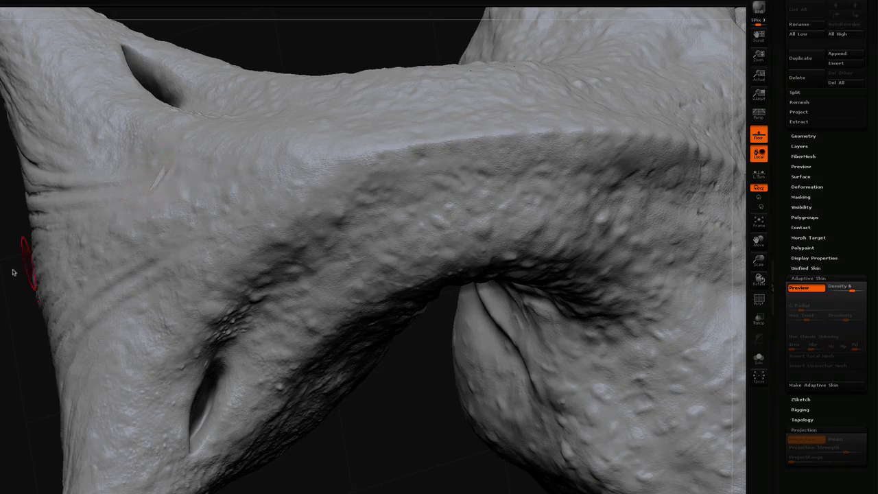
pyautogui.moveTo(1, 288); pyautogui.dragTo(13, 291)
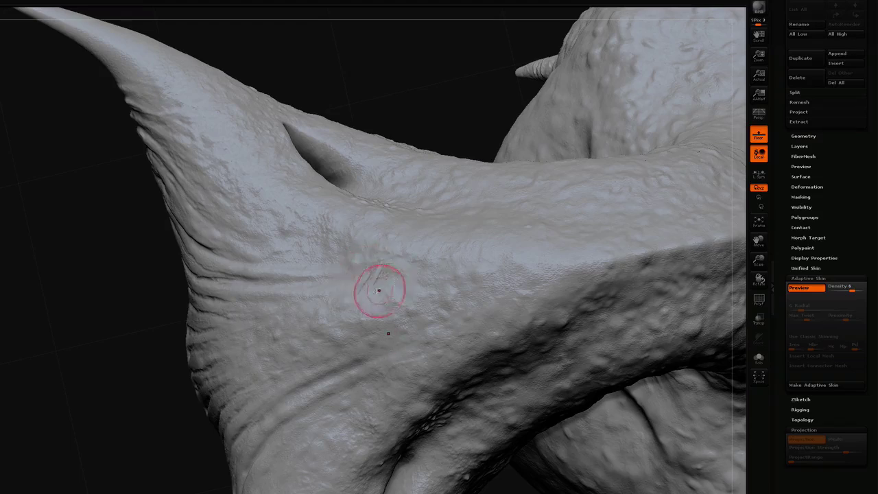
pyautogui.moveTo(98, 359)
pyautogui.mouseDown()
pyautogui.moveTo(92, 330)
pyautogui.moveTo(196, 358)
pyautogui.mouseUp()
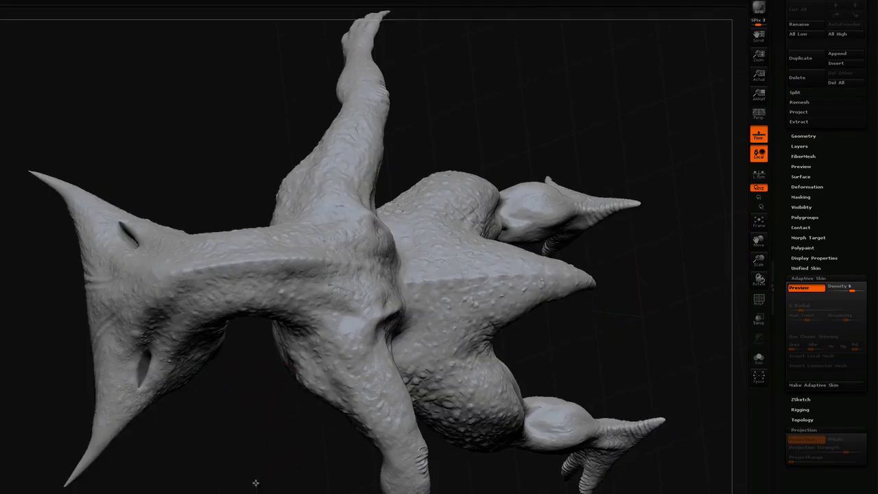
pyautogui.moveTo(254, 477)
pyautogui.mouseDown()
pyautogui.moveTo(284, 445)
pyautogui.moveTo(321, 430)
pyautogui.moveTo(185, 169)
pyautogui.moveTo(177, 212)
pyautogui.mouseUp()
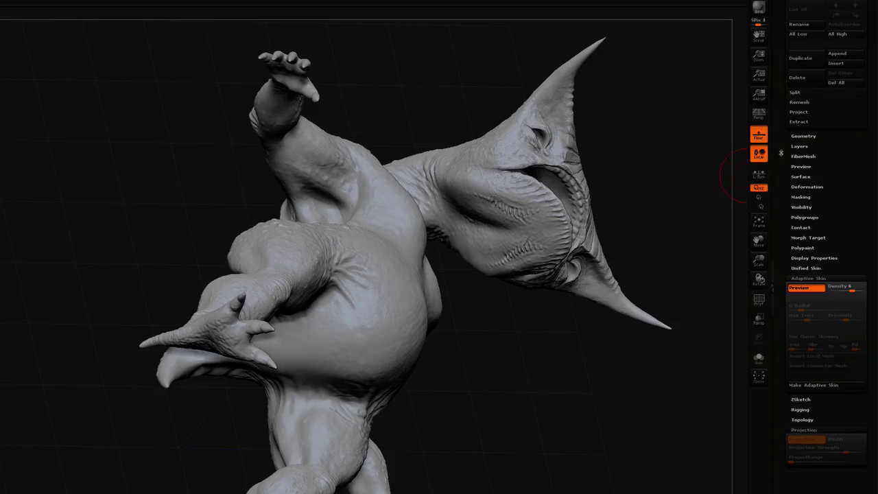
# - Make the adaptive skin from the ZSphere and select the resulting Skin_ZSphere_1 tool
pyautogui.moveTo(781, 153); pyautogui.dragTo(781, 255)
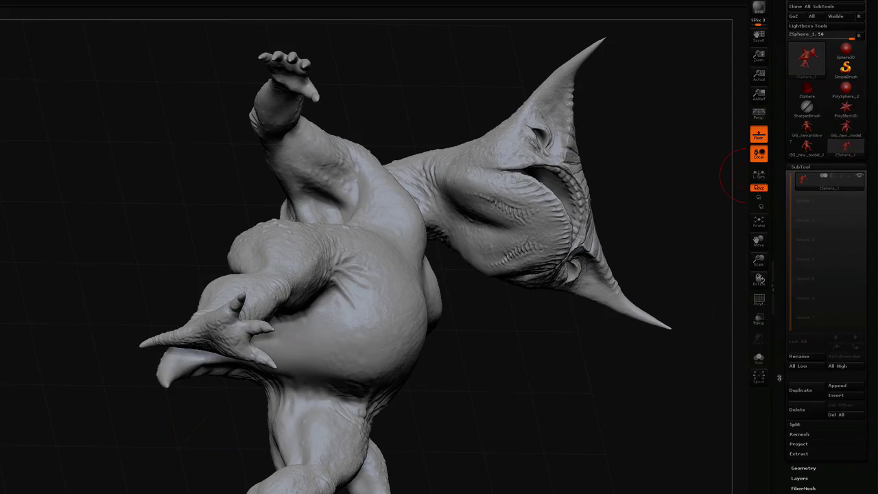
pyautogui.moveTo(778, 378); pyautogui.dragTo(803, 288)
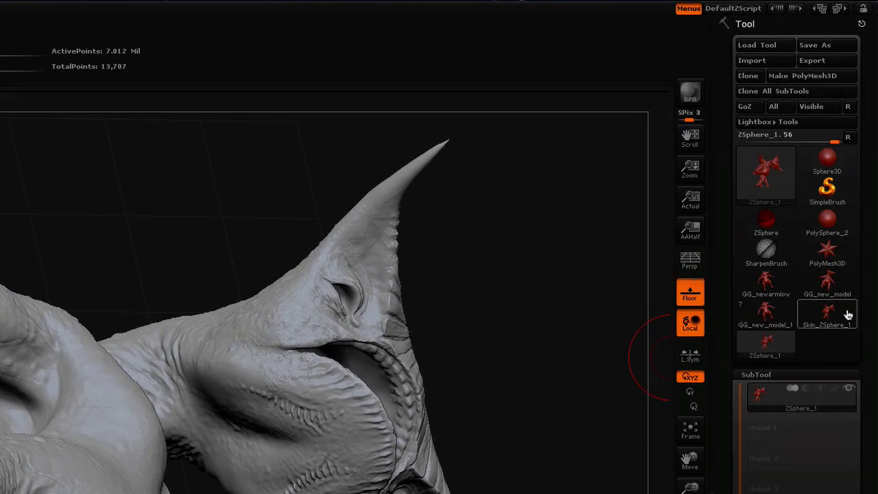
pyautogui.click(765, 346)
pyautogui.moveTo(832, 312)
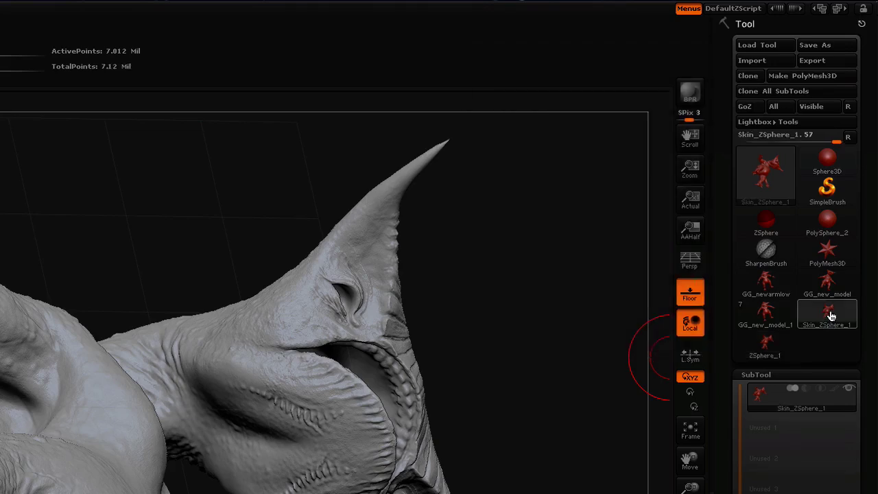
pyautogui.click(834, 313)
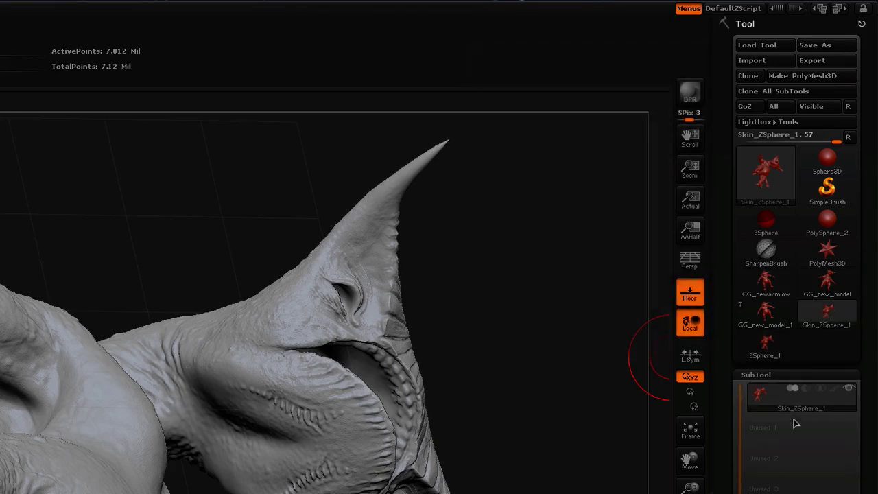
# - Lower the skin mesh to subdivision level 1 and show the PolyFrame to check its base topology
pyautogui.moveTo(566, 386)
pyautogui.mouseDown()
pyautogui.moveTo(557, 384)
pyautogui.moveTo(559, 465)
pyautogui.moveTo(543, 488)
pyautogui.moveTo(533, 473)
pyautogui.moveTo(533, 463)
pyautogui.moveTo(562, 490)
pyautogui.mouseUp()
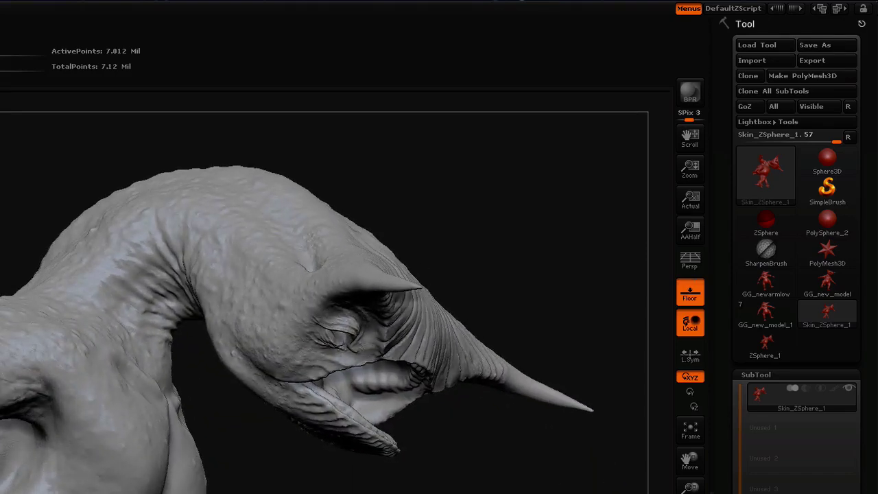
pyautogui.moveTo(784, 493); pyautogui.dragTo(784, 440)
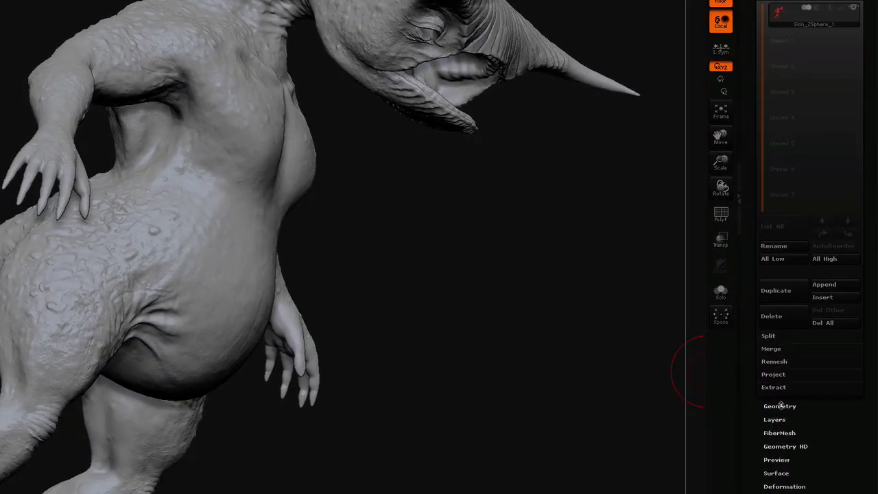
pyautogui.click(782, 407)
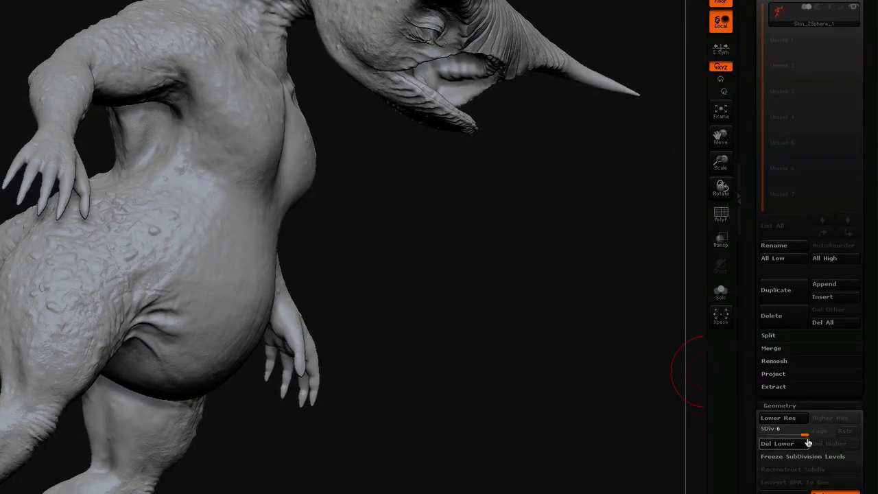
pyautogui.moveTo(807, 440); pyautogui.dragTo(755, 436)
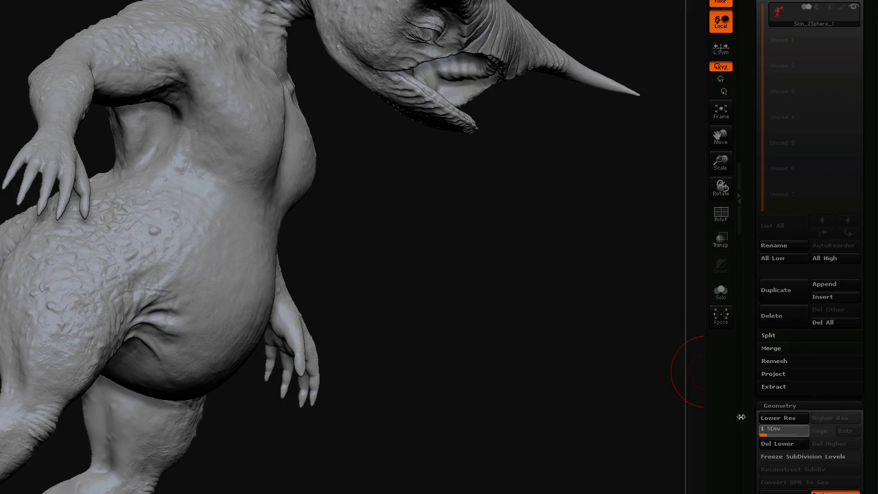
pyautogui.click(722, 214)
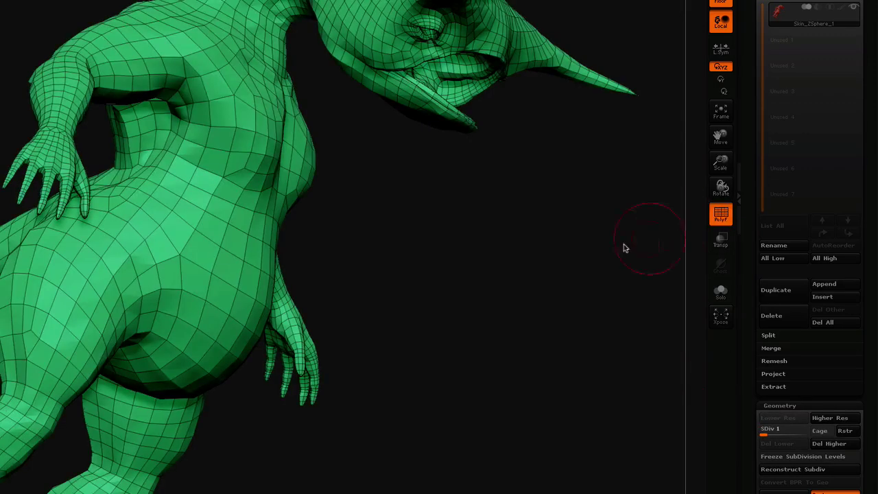
pyautogui.moveTo(544, 280); pyautogui.dragTo(383, 280)
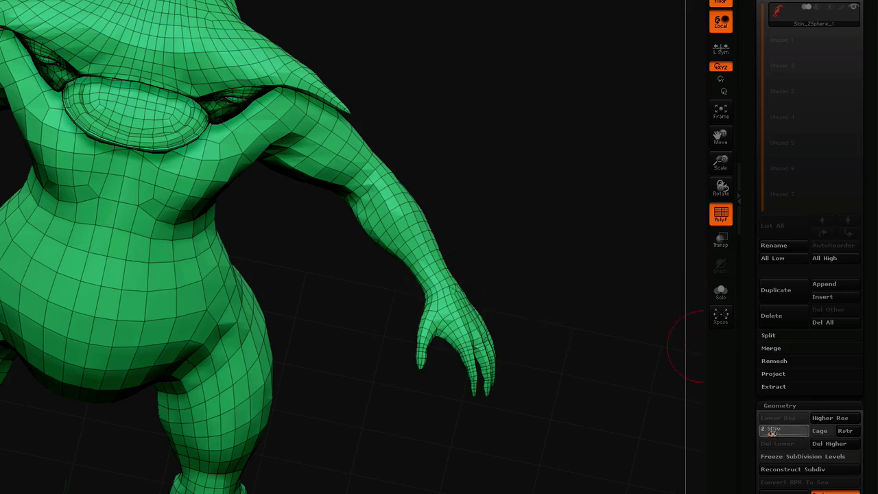
# - Raise the skin mesh back to its highest subdivision level and check the body's detail with the wireframe shown
pyautogui.moveTo(765, 434); pyautogui.dragTo(809, 434)
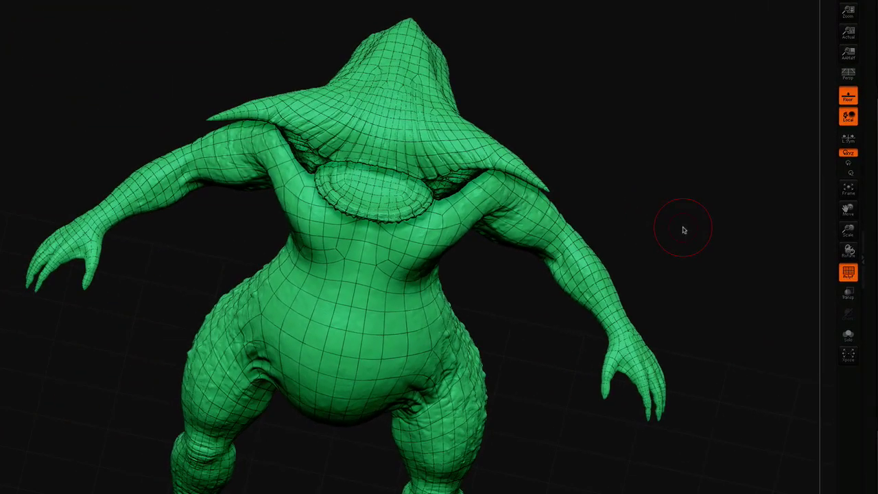
pyautogui.moveTo(518, 160); pyautogui.dragTo(510, 151)
pyautogui.moveTo(678, 221); pyautogui.dragTo(695, 208)
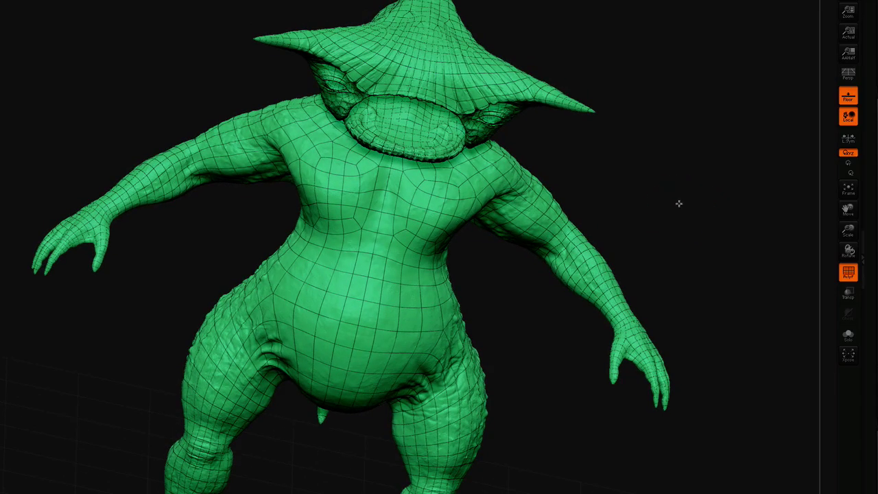
pyautogui.moveTo(678, 205); pyautogui.dragTo(684, 225)
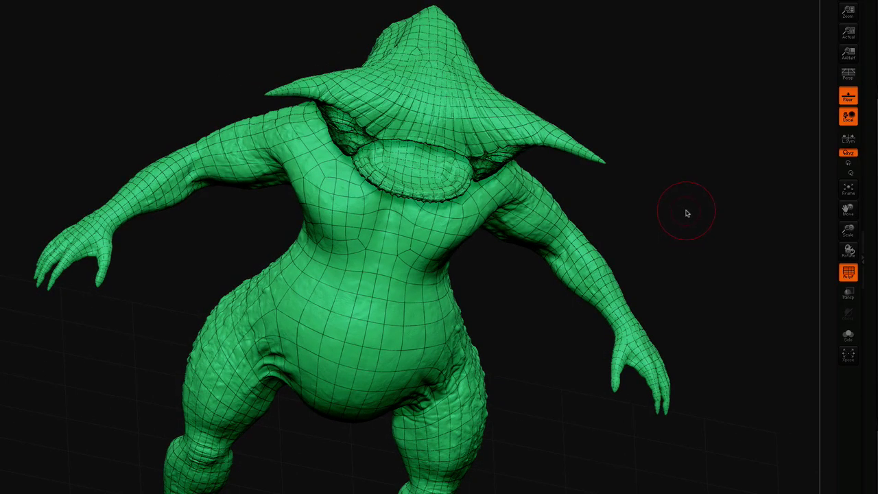